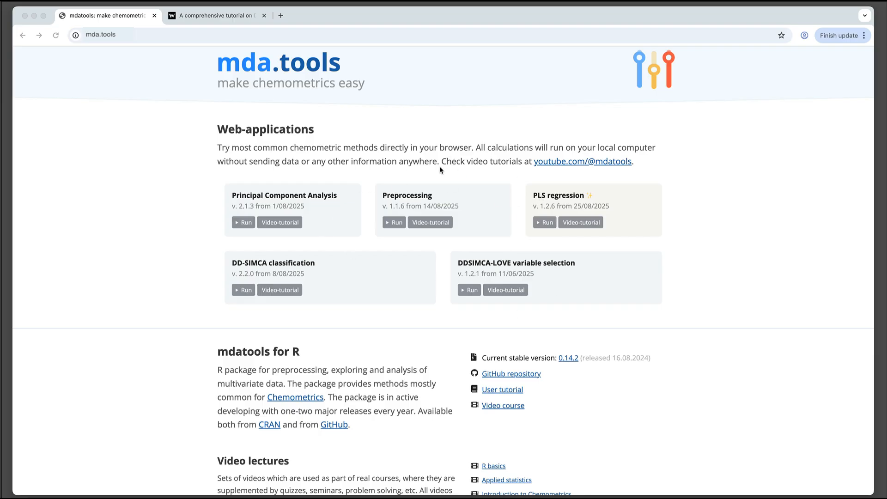
# Open the DD-SIMCA classification web application from the mda.tools home page.
pyautogui.click(317, 220)
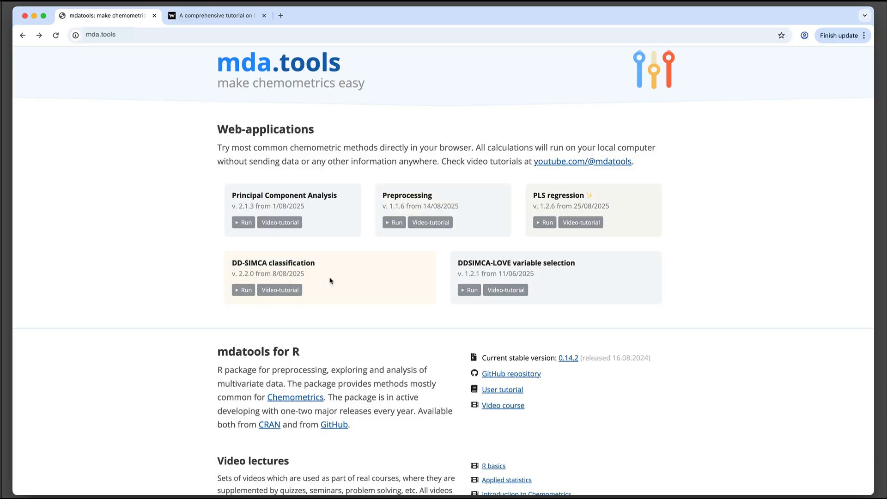
pyautogui.click(241, 291)
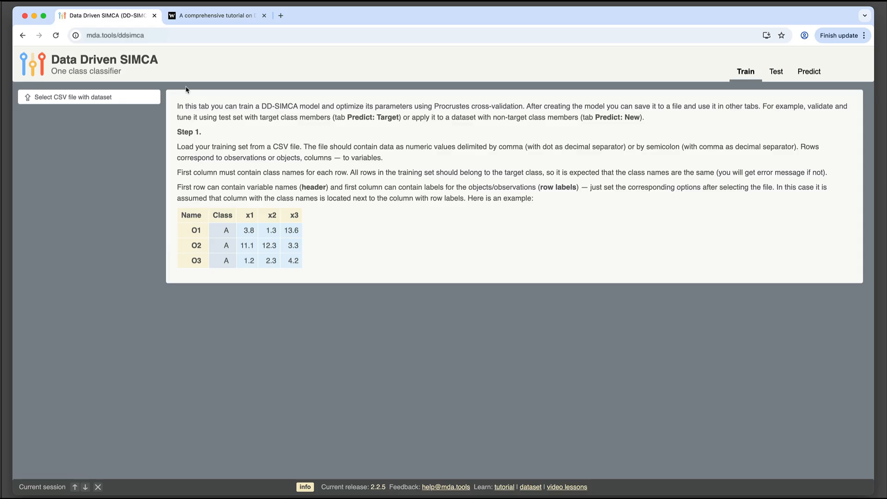
# Skim the DD-SIMCA tutorial article from its first page to the Figure 2 acceptance plots on page 7.
pyautogui.click(233, 17)
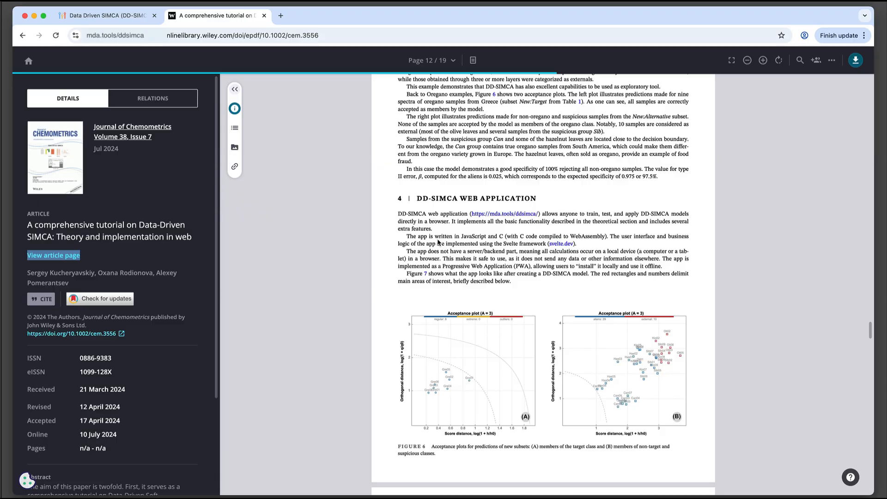
pyautogui.scroll(20, 439, 242)
pyautogui.scroll(20, 439, 243)
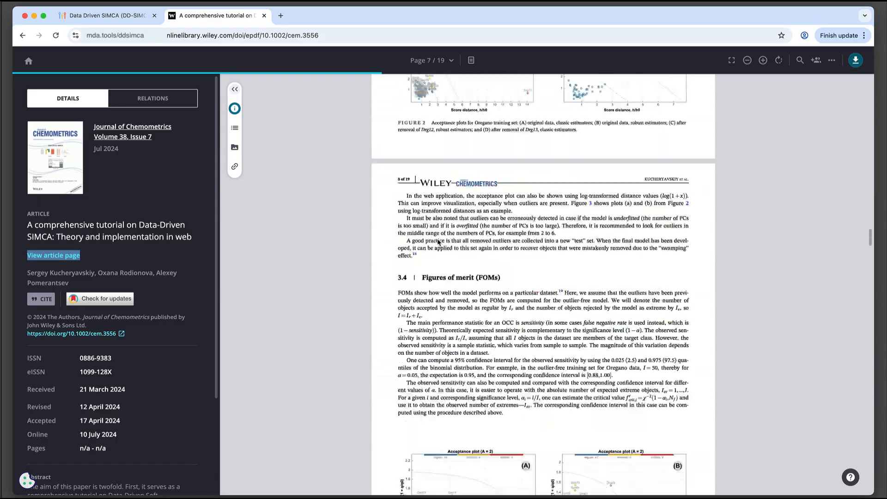
pyautogui.scroll(7, 439, 242)
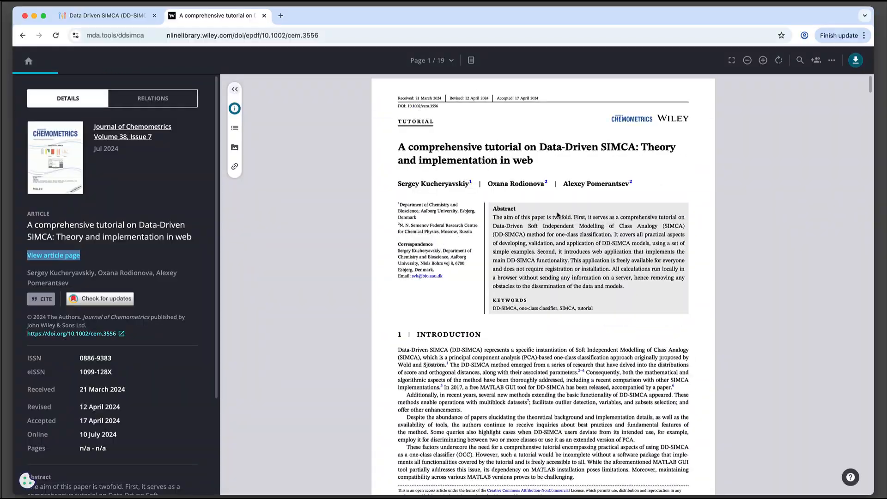
pyautogui.press('super+equal')
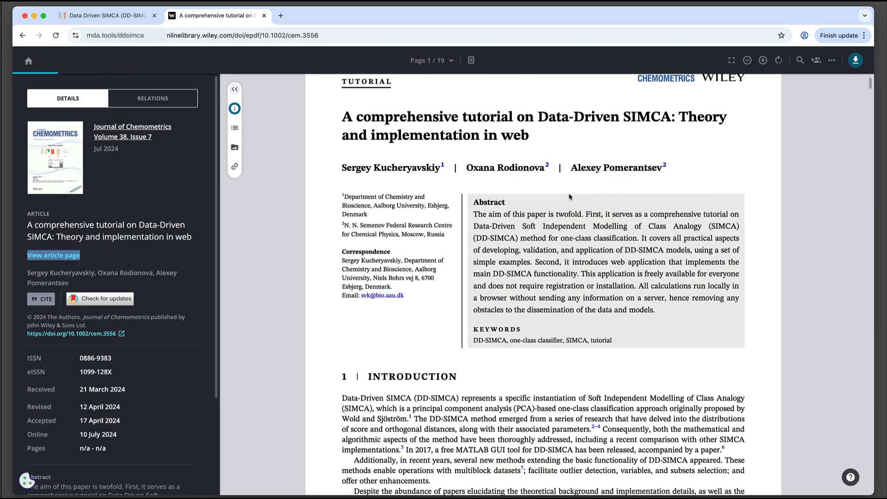
pyautogui.scroll(-20, 547, 311)
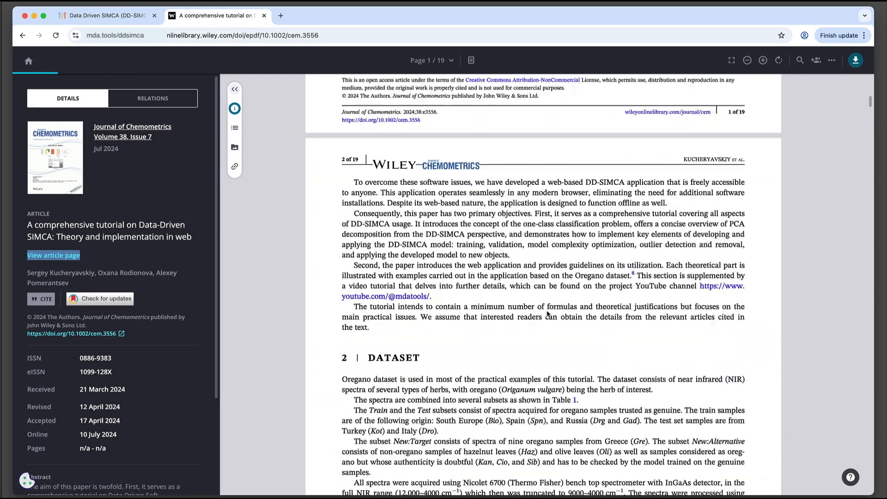
pyautogui.scroll(-20, 547, 310)
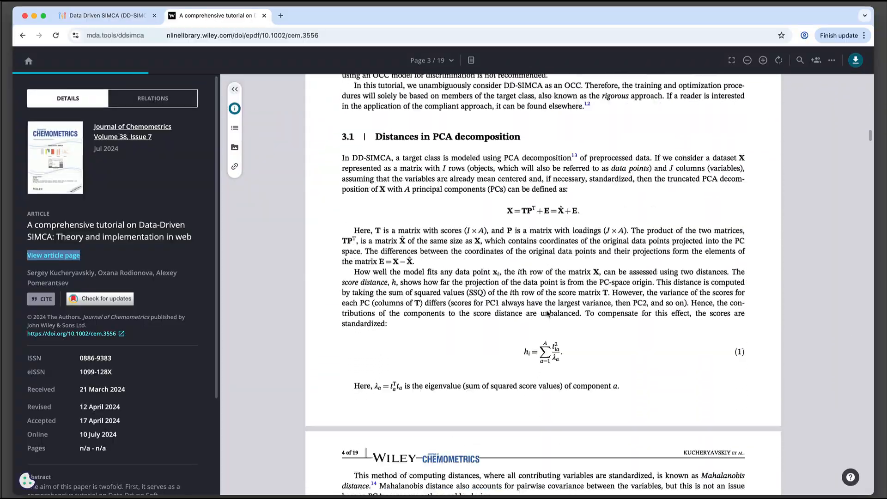
pyautogui.scroll(-20, 547, 313)
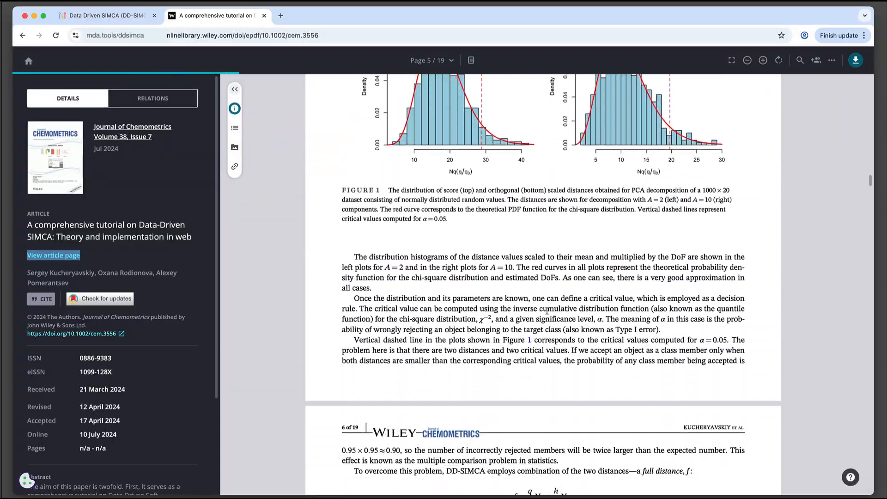
pyautogui.scroll(-20, 547, 313)
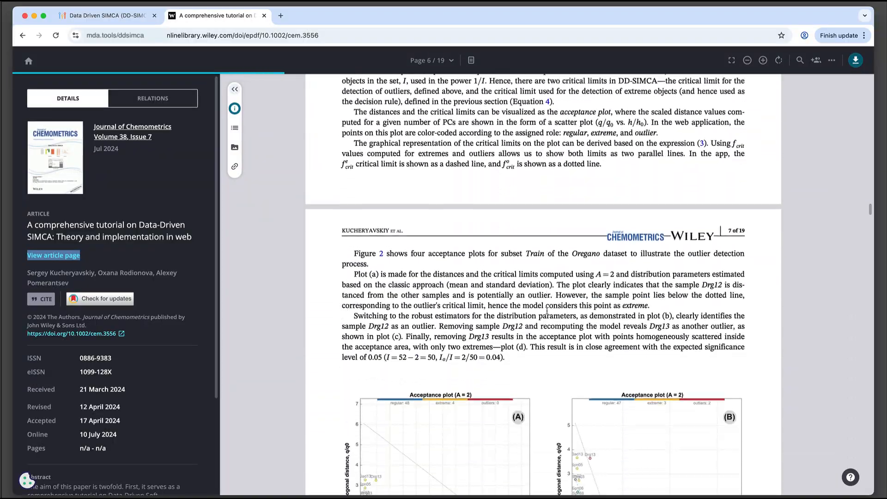
pyautogui.scroll(4, 547, 313)
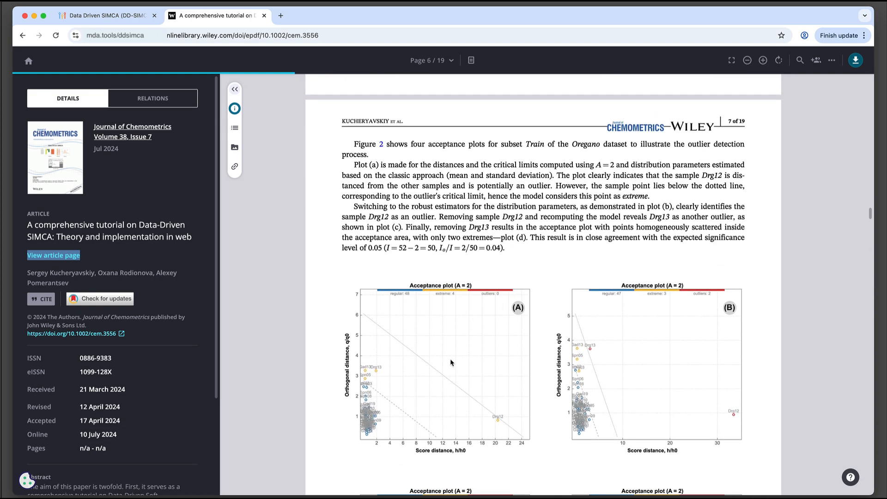
pyautogui.scroll(-5, 532, 390)
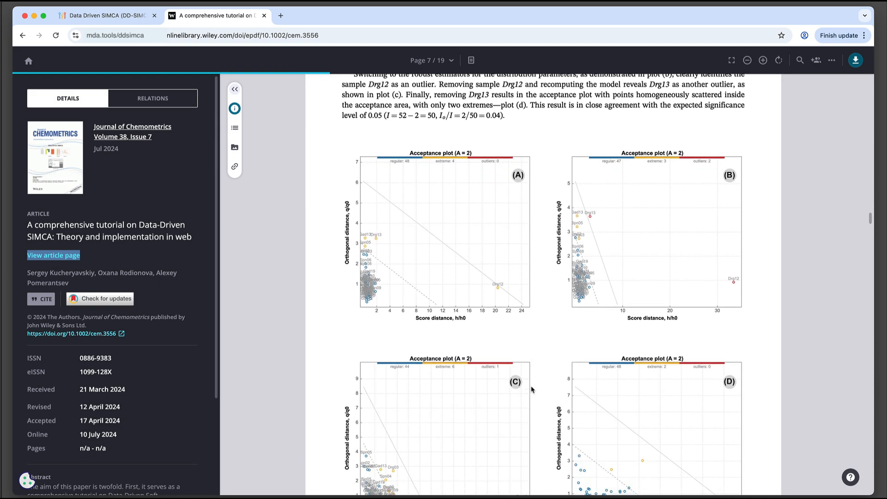
# Return to the DD-SIMCA app and review the instructions of its Train, Test and Predict sections.
pyautogui.click(104, 15)
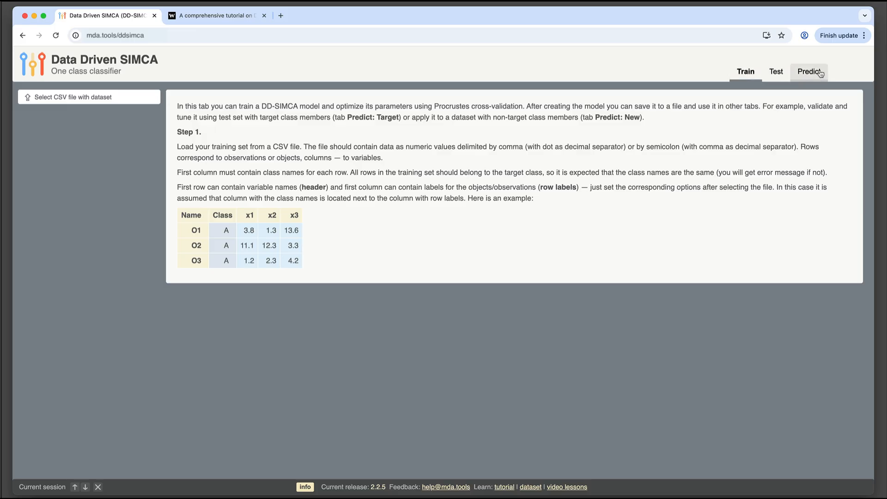
pyautogui.click(775, 72)
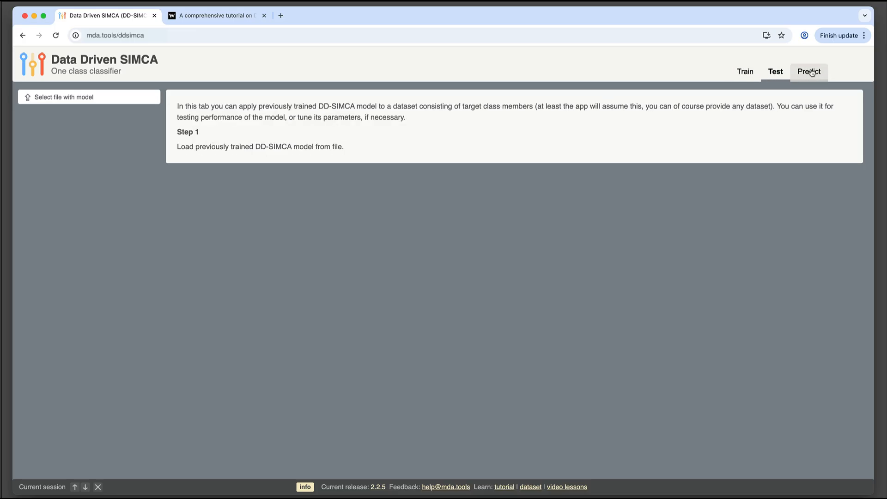
pyautogui.click(809, 72)
pyautogui.click(738, 73)
pyautogui.click(774, 72)
pyautogui.click(810, 72)
pyautogui.click(737, 72)
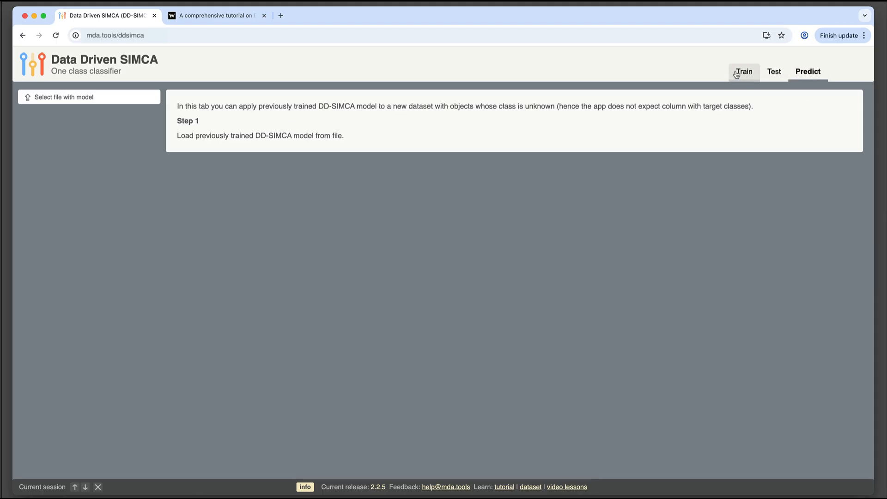
pyautogui.click(775, 71)
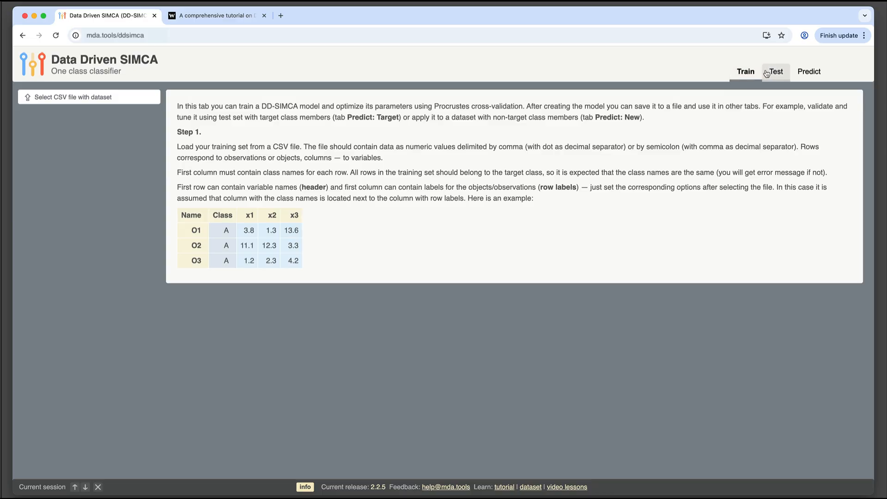
pyautogui.click(801, 72)
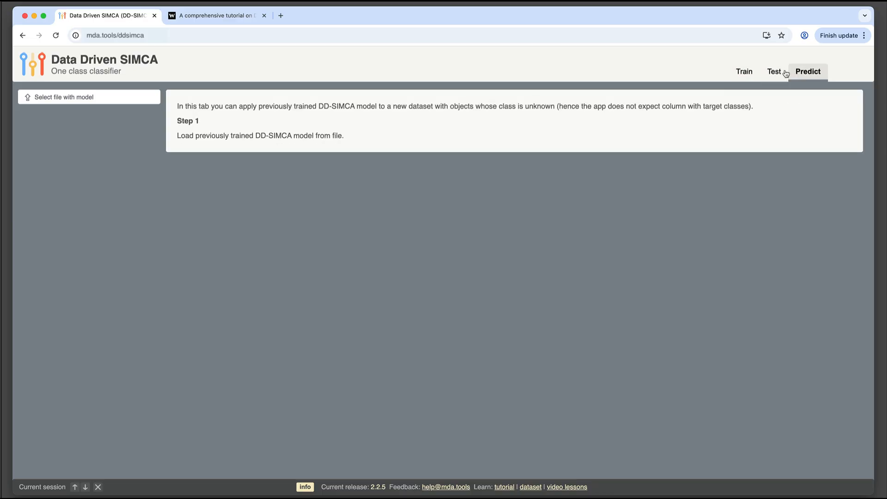
pyautogui.click(740, 73)
# Examine the Figure 2 acceptance plots for the Oregano training set and the following page of the tutorial article.
pyautogui.click(194, 15)
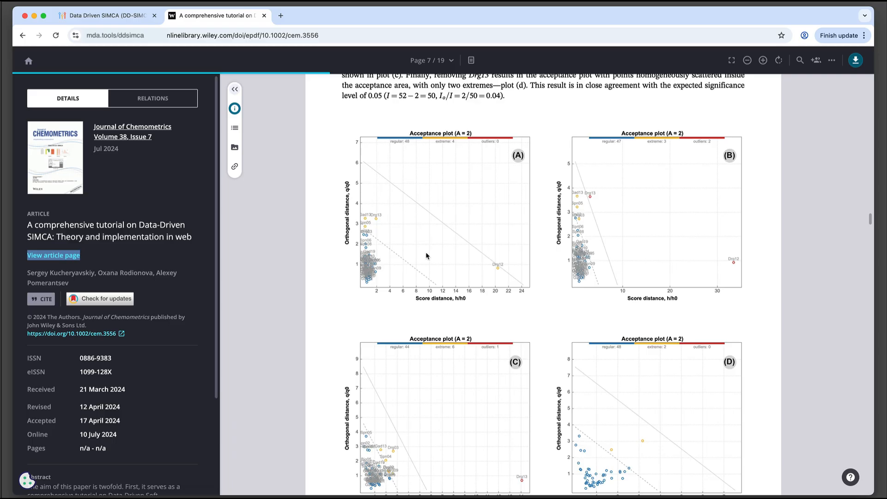
pyautogui.scroll(-1, 426, 252)
pyautogui.scroll(5, 425, 252)
pyautogui.scroll(-5, 426, 252)
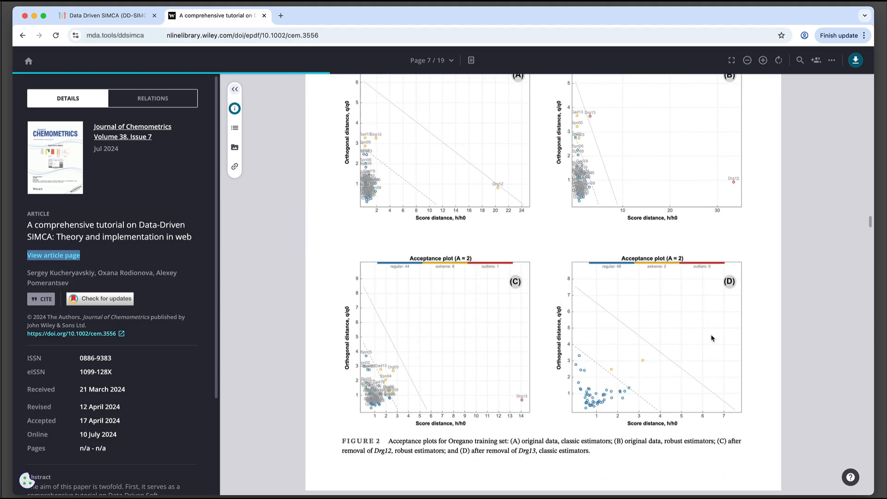
pyautogui.scroll(-15, 580, 336)
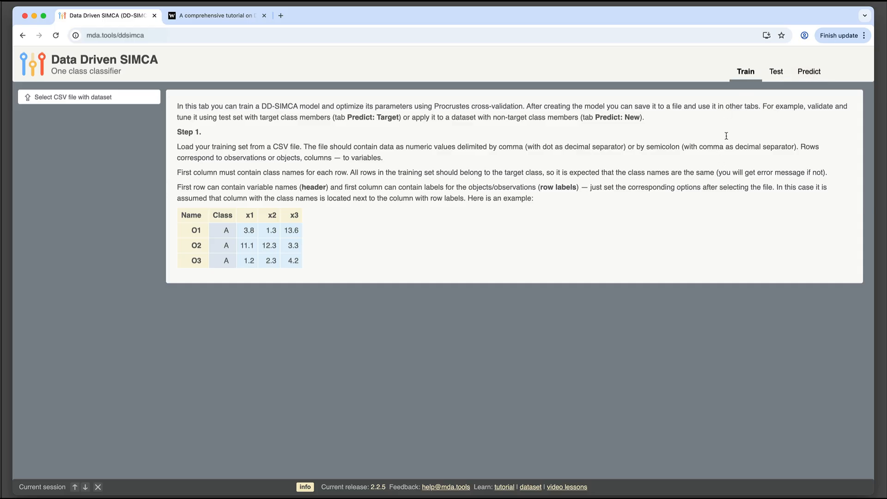
# Look over the app's Test and Predict sections again and return to the Train section.
pyautogui.click(775, 72)
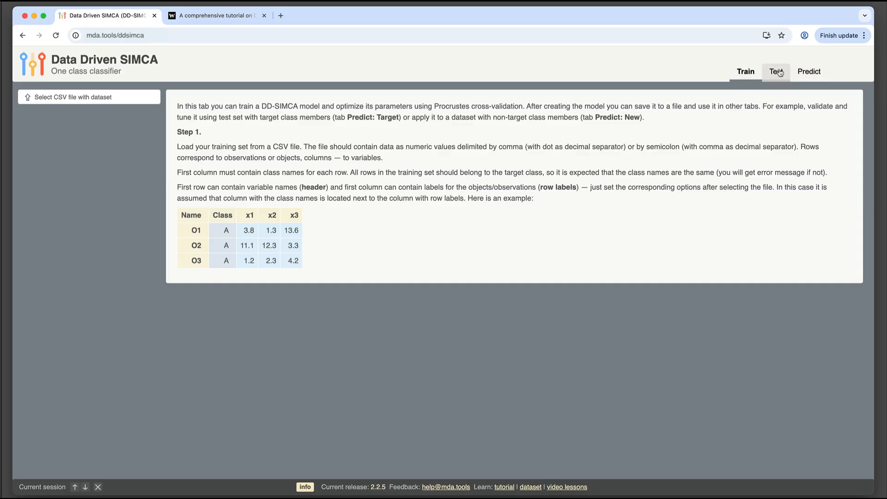
pyautogui.click(807, 73)
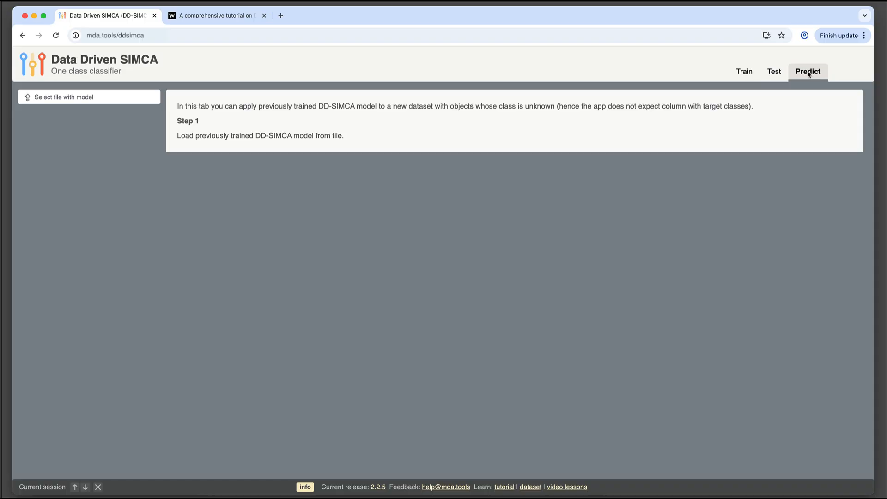
pyautogui.click(748, 73)
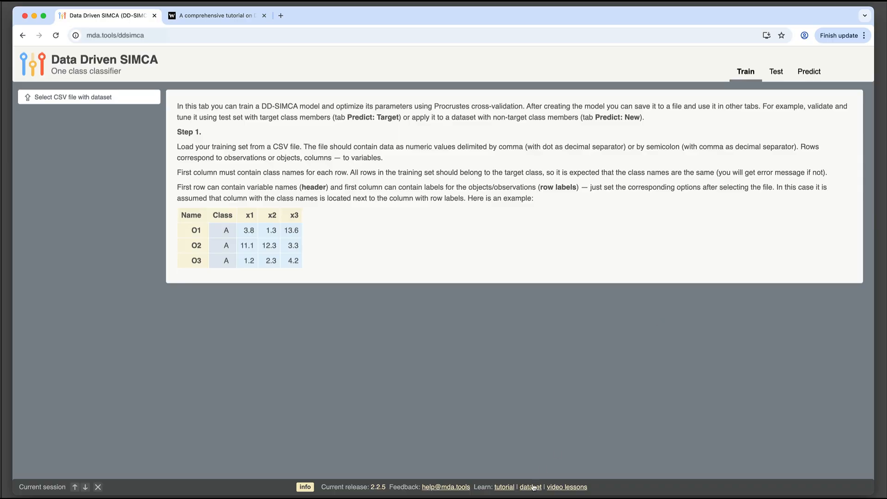
pyautogui.hotkey('ctrl', 'Tab')
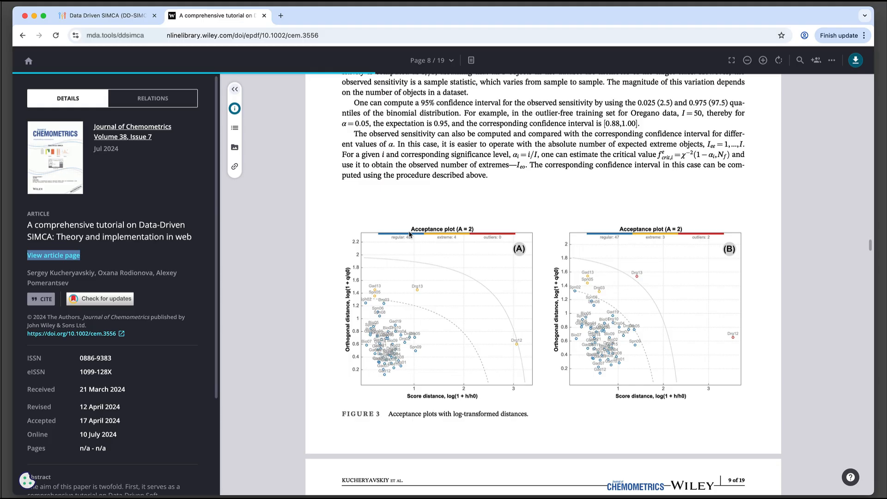
pyautogui.click(106, 16)
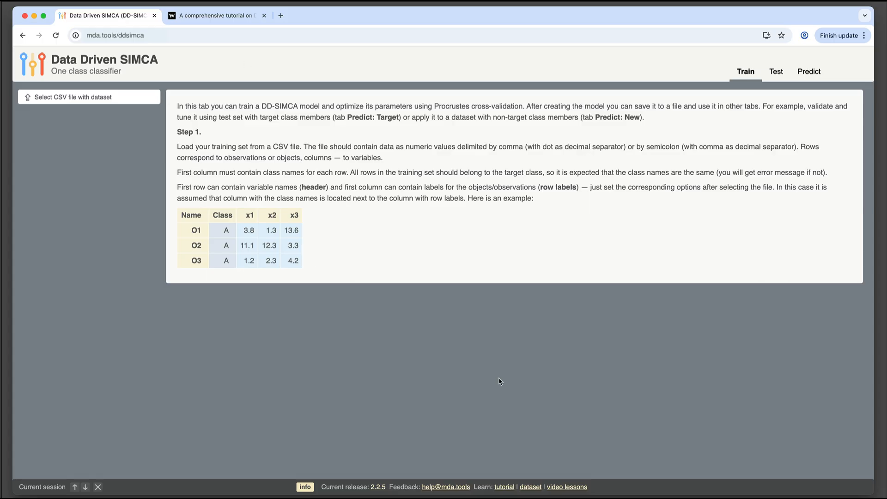
# Download the example dataset as Oregano.zip to Downloads, extract it and open the Oregano folder.
pyautogui.click(531, 488)
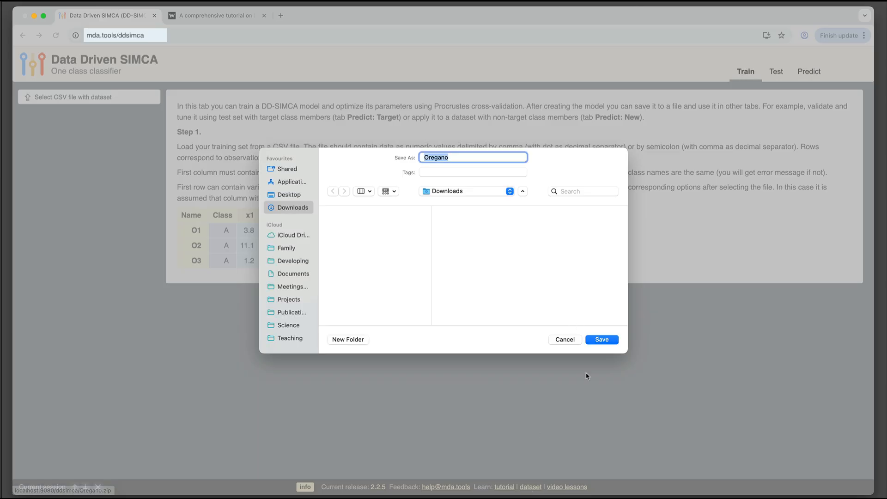
pyautogui.click(601, 340)
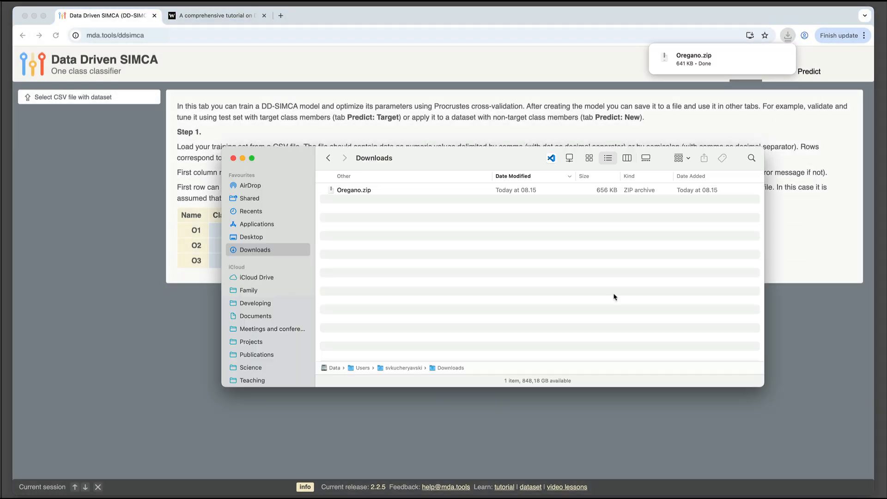
pyautogui.doubleClick(360, 191)
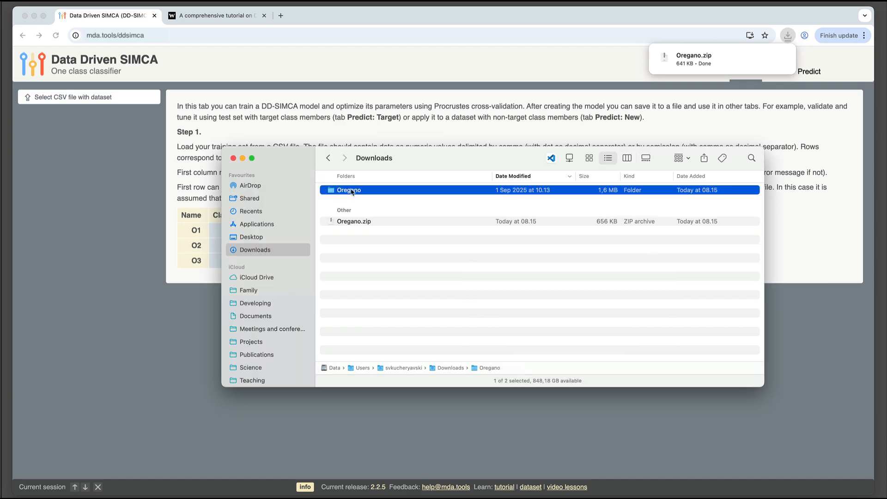
pyautogui.doubleClick(355, 192)
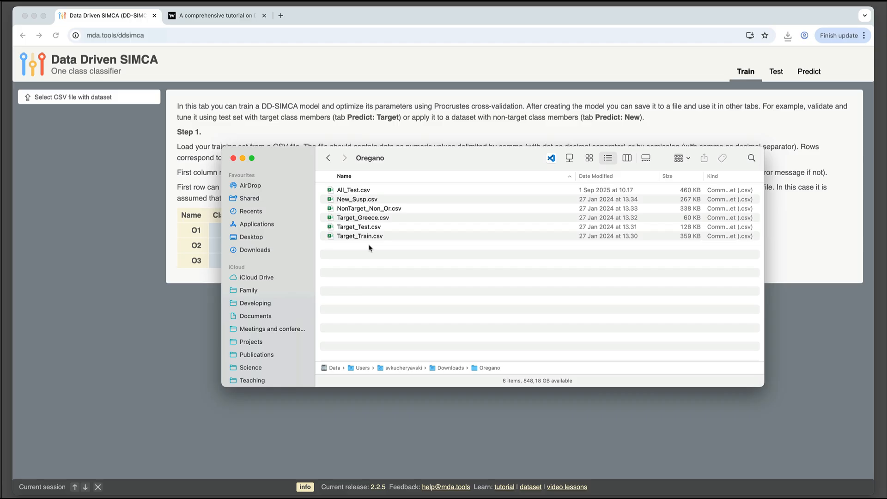
# Preview Target_Train.csv to examine its sample names, class column and variable headers, and select Target_Test.csv in the folder.
pyautogui.click(357, 237)
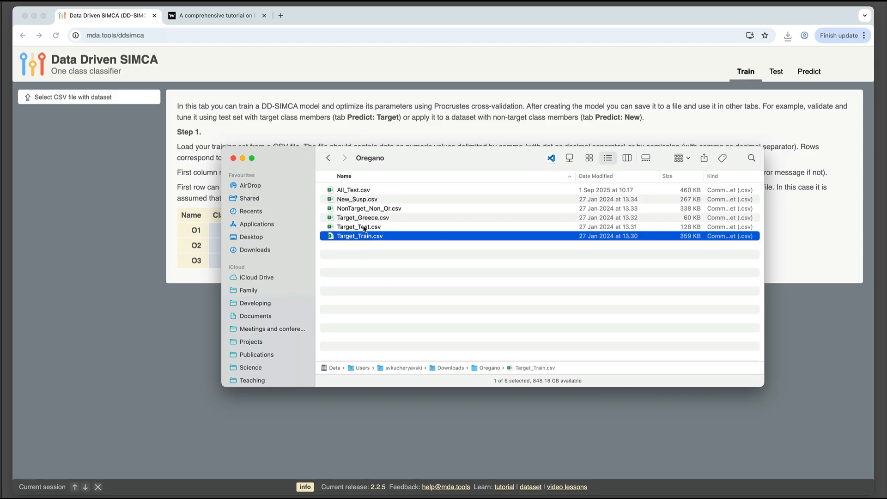
pyautogui.click(363, 227)
pyautogui.click(371, 237)
pyautogui.press('space')
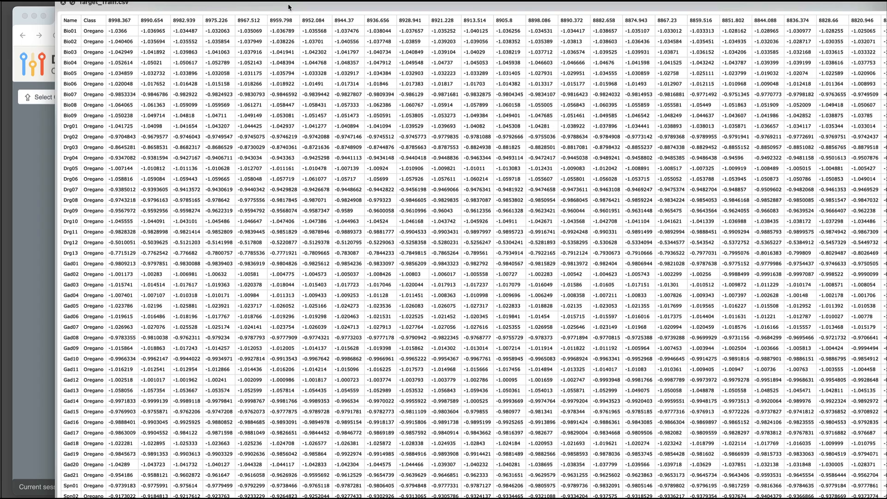
pyautogui.moveTo(289, 8); pyautogui.dragTo(447, 215)
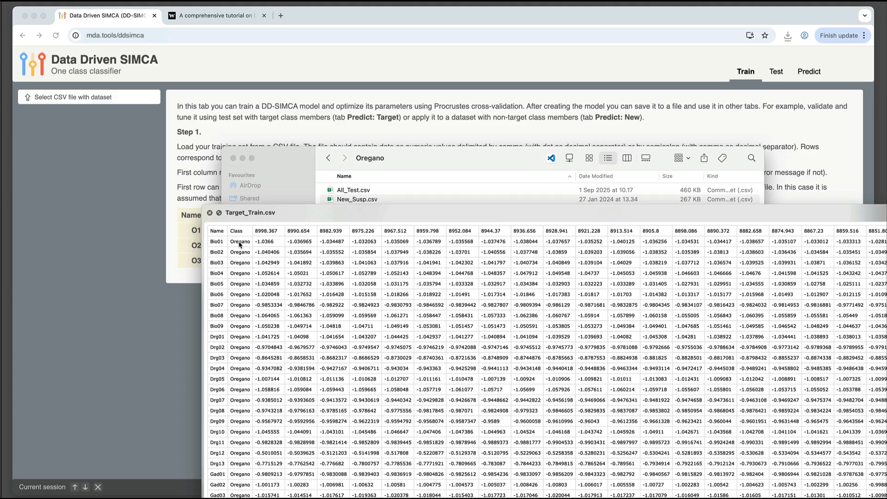
pyautogui.moveTo(255, 241); pyautogui.dragTo(414, 249)
pyautogui.click(405, 263)
pyautogui.moveTo(255, 230); pyautogui.dragTo(443, 232)
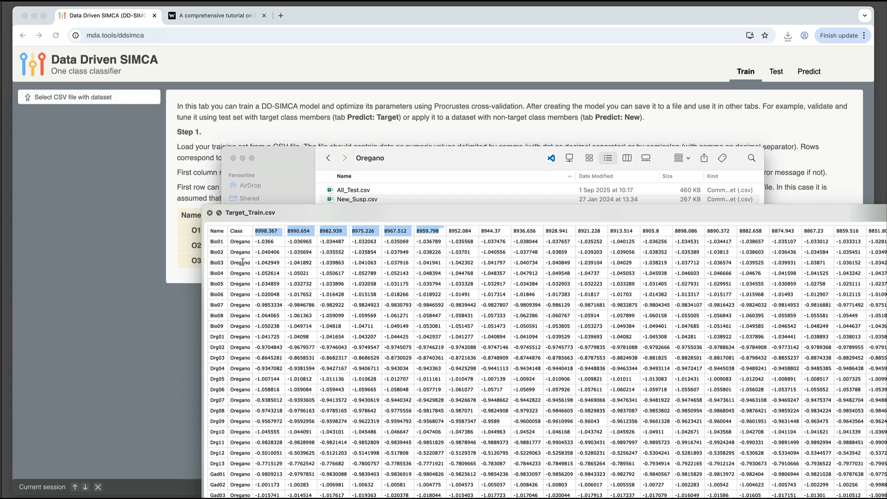
pyautogui.press('space')
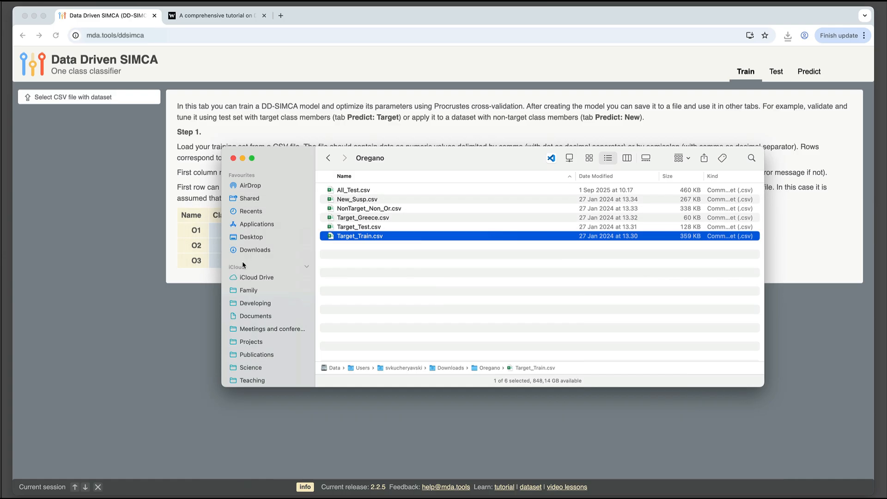
pyautogui.click(361, 228)
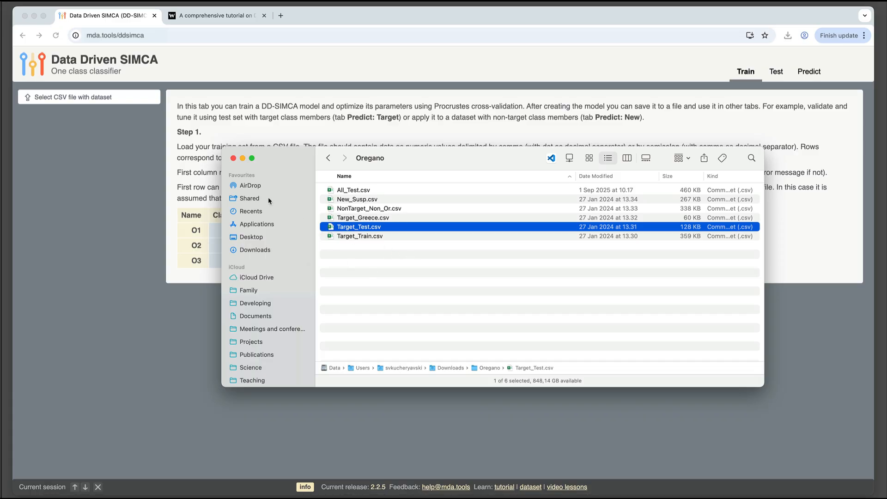
# Choose Target_Train.csv from the Oregano folder in Downloads as the training dataset.
pyautogui.click(138, 198)
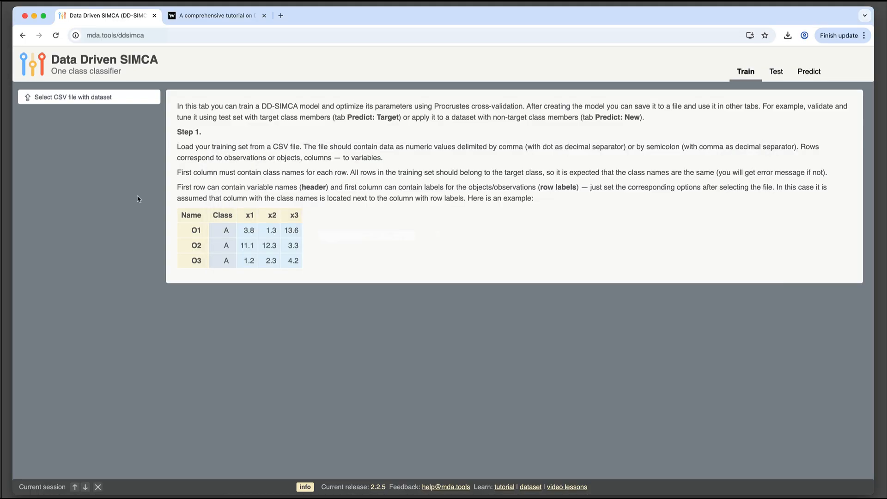
pyautogui.click(99, 96)
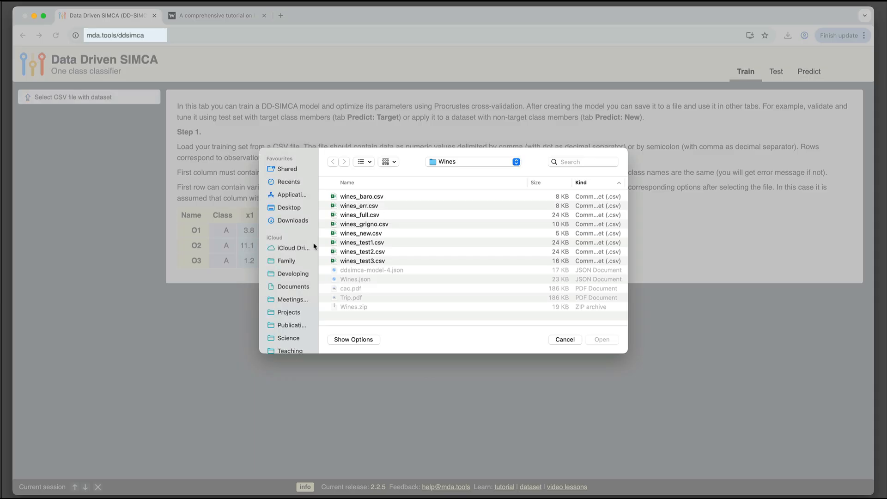
pyautogui.click(293, 220)
pyautogui.doubleClick(357, 197)
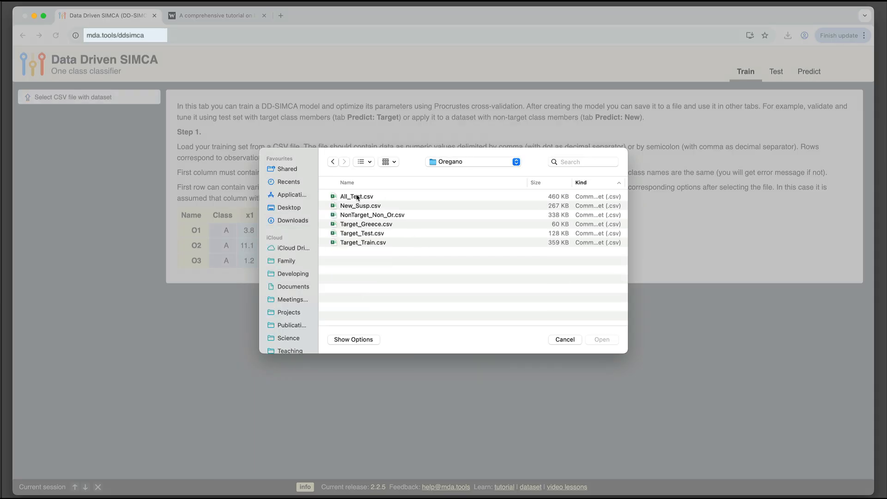
pyautogui.doubleClick(373, 241)
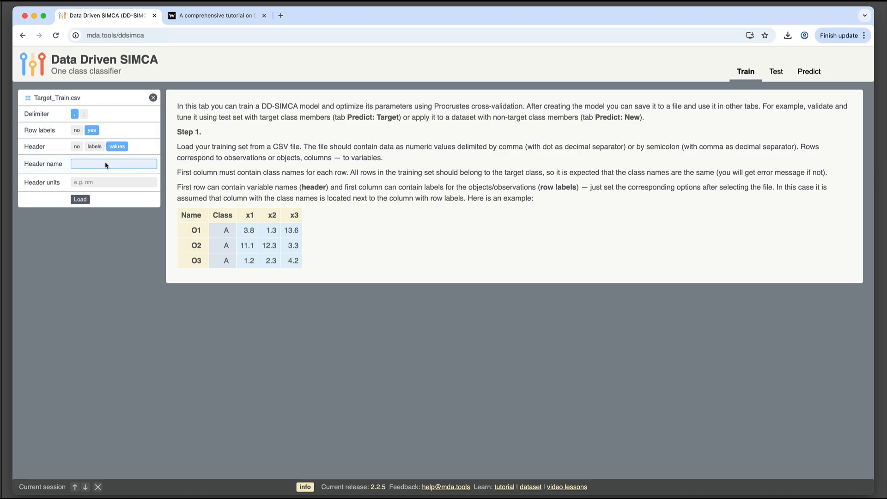
# Name the header values Wavenumbers with units cm^-1 and load the training data.
pyautogui.write('Wavenumbers')
pyautogui.press('Tab')
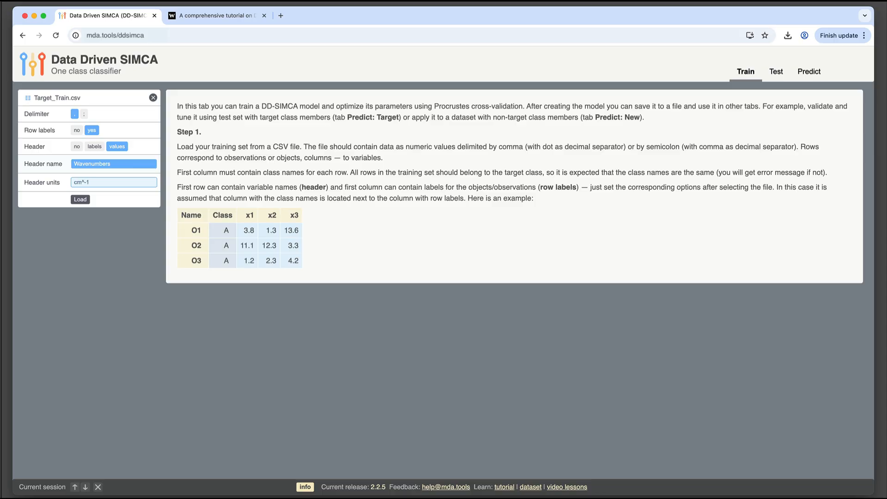
pyautogui.click(80, 199)
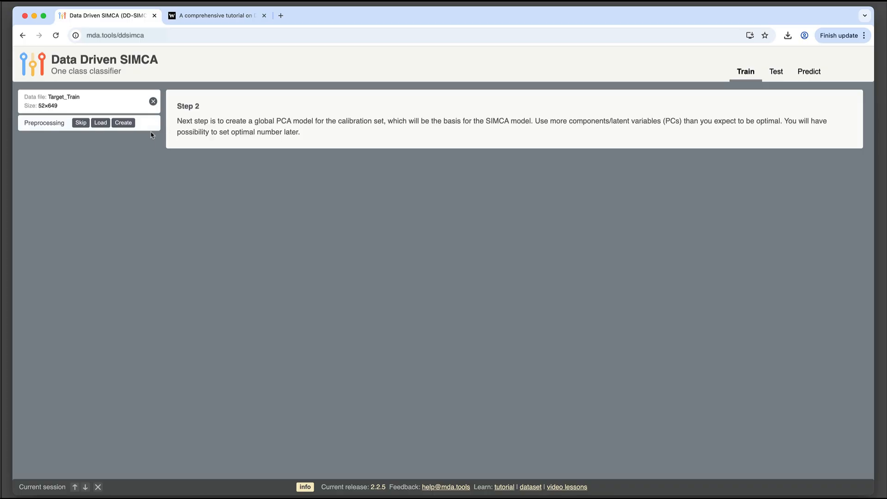
# Skip preprocessing and create a centred, unscaled PCA model with 20 components.
pyautogui.click(77, 125)
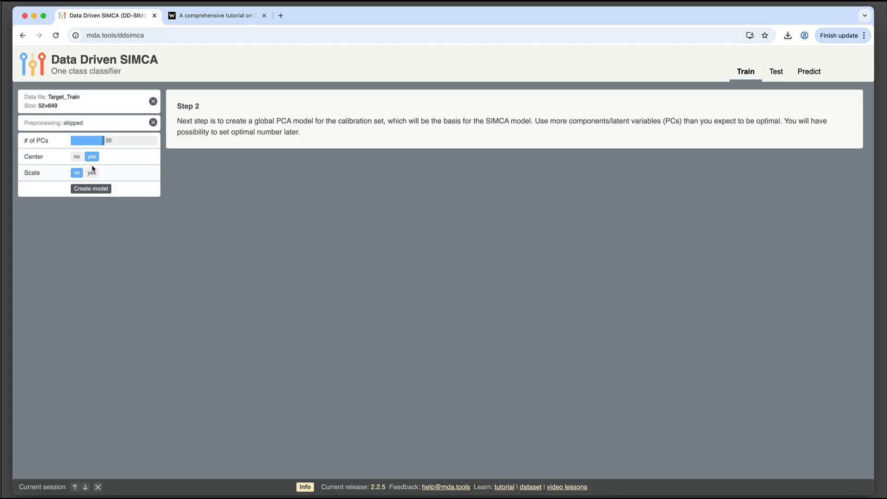
pyautogui.click(99, 191)
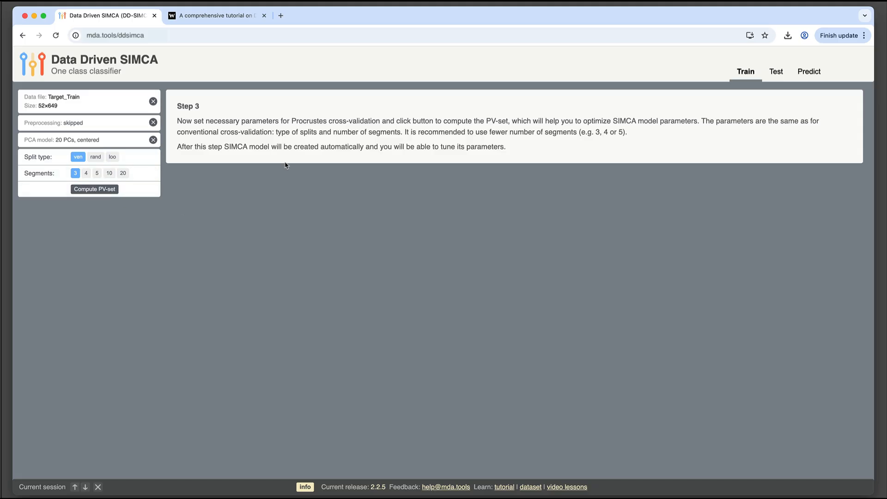
# Compute the Procrustes cross-validation PV-set using the ven split type and 4 segments.
pyautogui.moveTo(291, 121); pyautogui.dragTo(380, 116)
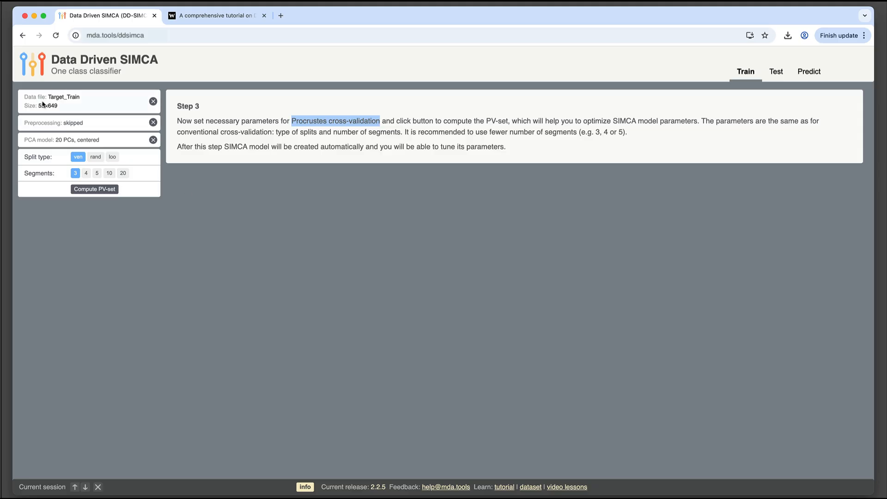
pyautogui.click(85, 174)
pyautogui.click(97, 190)
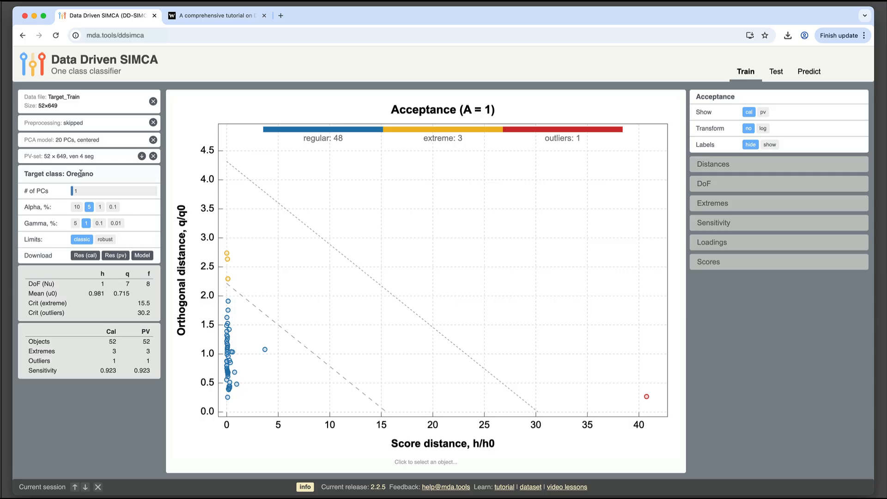
# Set the SIMCA model to 3 PCs and compare alpha at 1% and 5%, ending on 5%.
pyautogui.moveTo(72, 191)
pyautogui.mouseDown()
pyautogui.moveTo(108, 194)
pyautogui.moveTo(83, 194)
pyautogui.mouseUp()
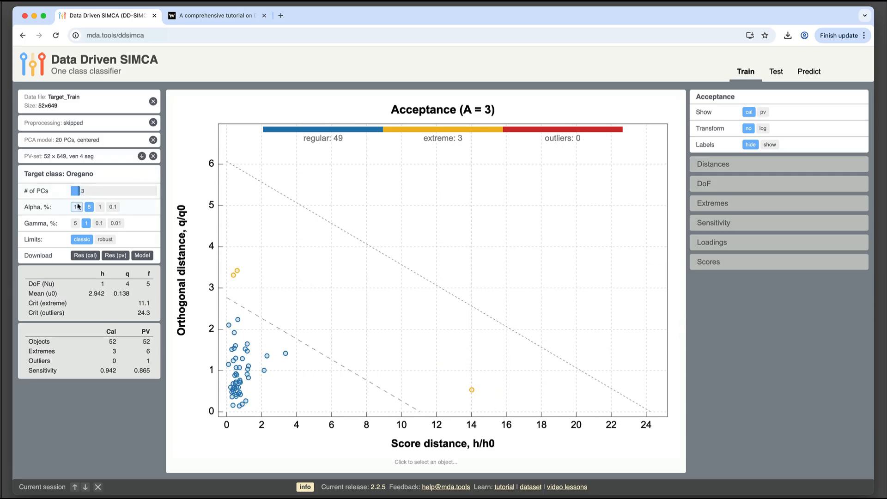
pyautogui.click(89, 208)
pyautogui.click(100, 207)
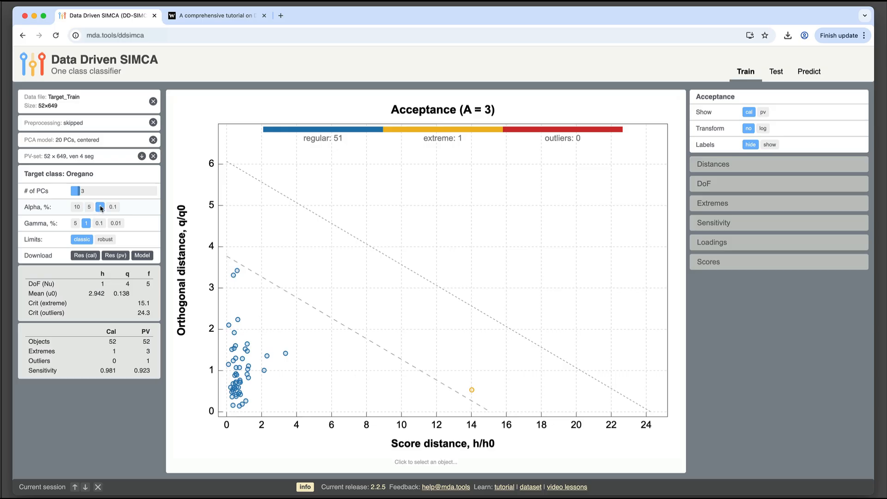
pyautogui.click(90, 207)
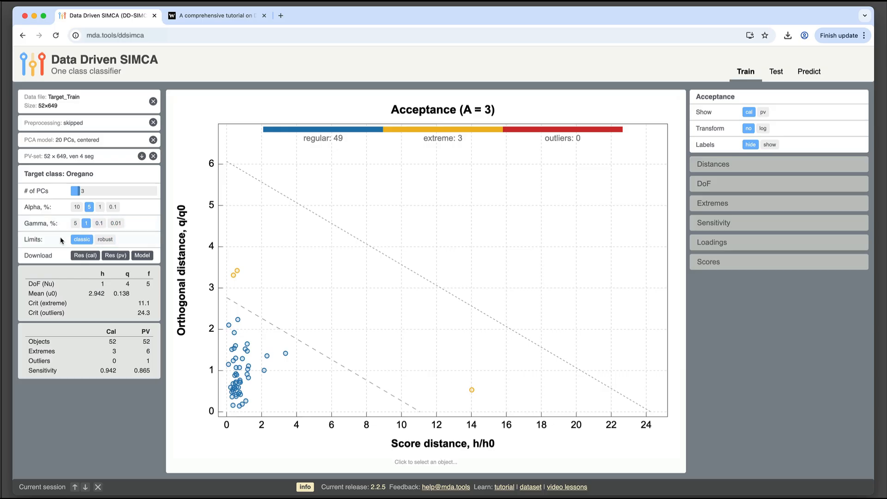
# Compare robust with classic limits, and the PV-set with the calibration set, in the acceptance plot.
pyautogui.click(105, 239)
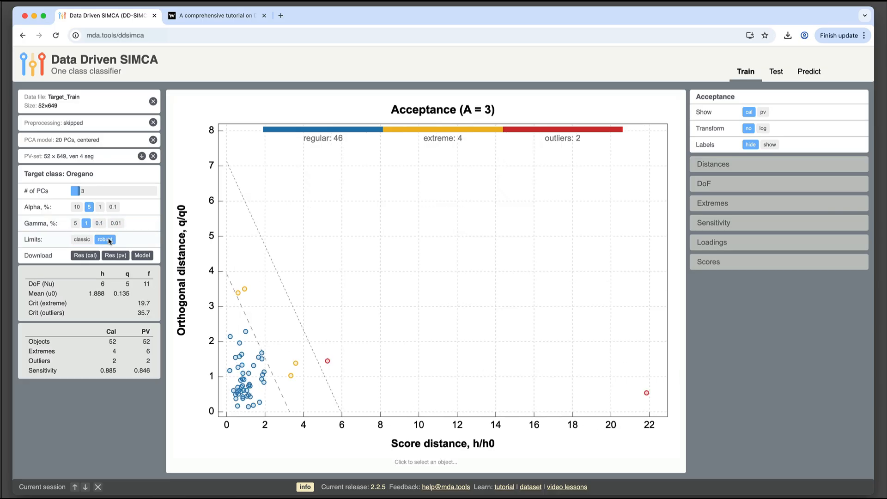
pyautogui.click(80, 240)
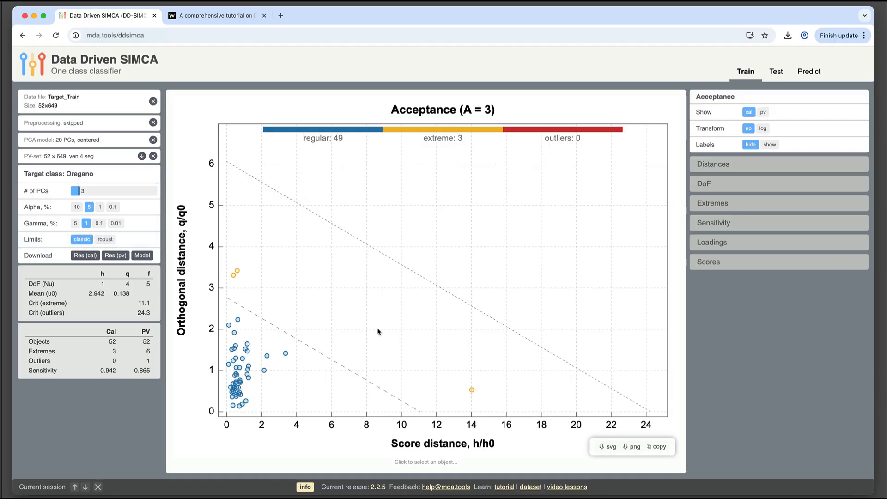
pyautogui.click(763, 113)
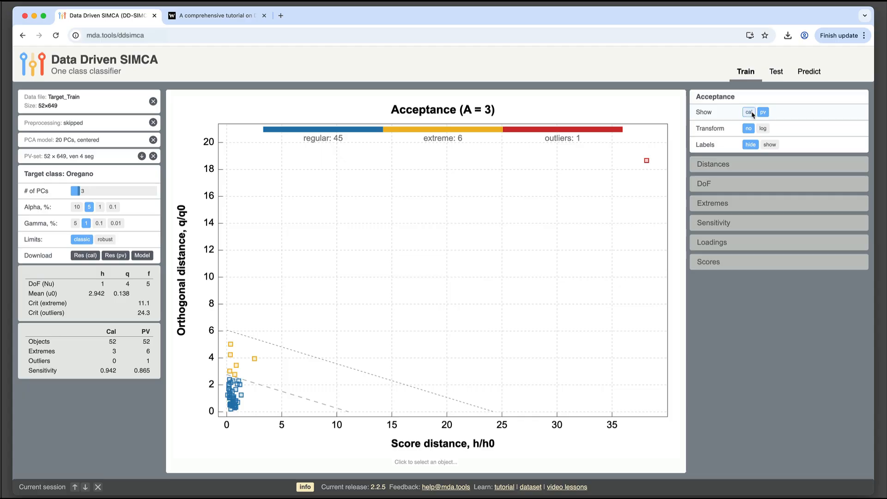
pyautogui.click(750, 113)
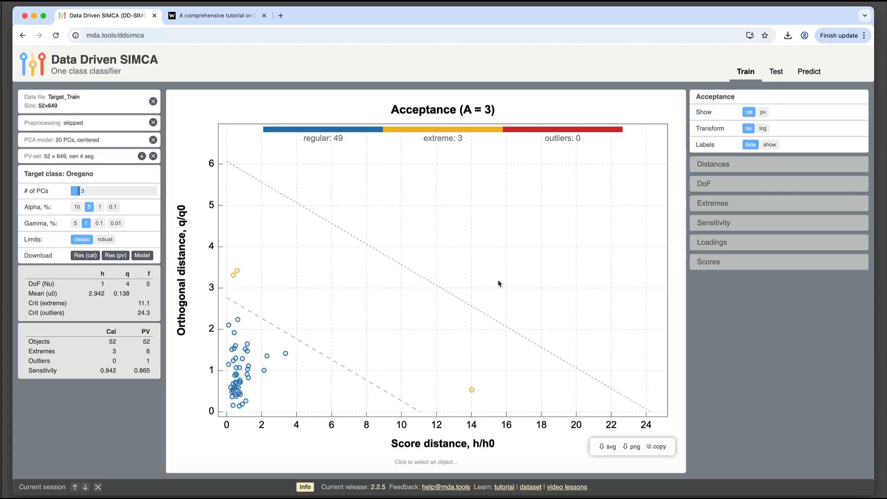
# Show the object labels on the acceptance plot and compare log-transformed with untransformed distances.
pyautogui.click(763, 129)
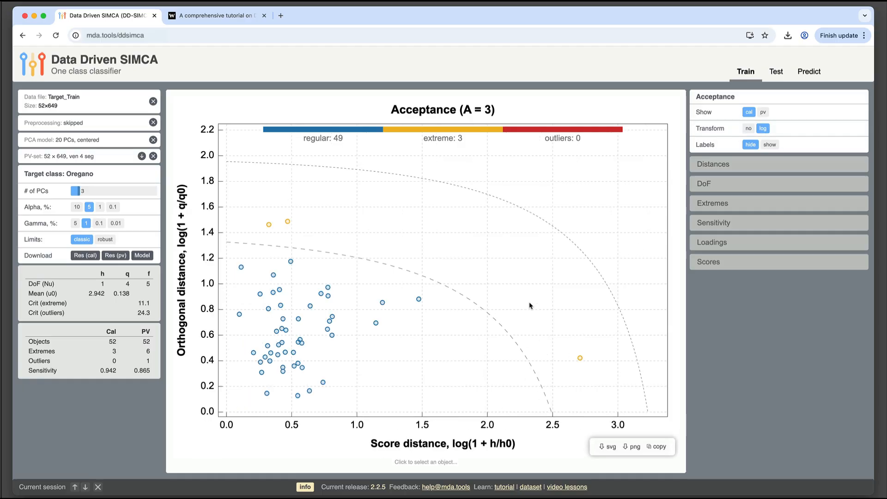
pyautogui.click(777, 145)
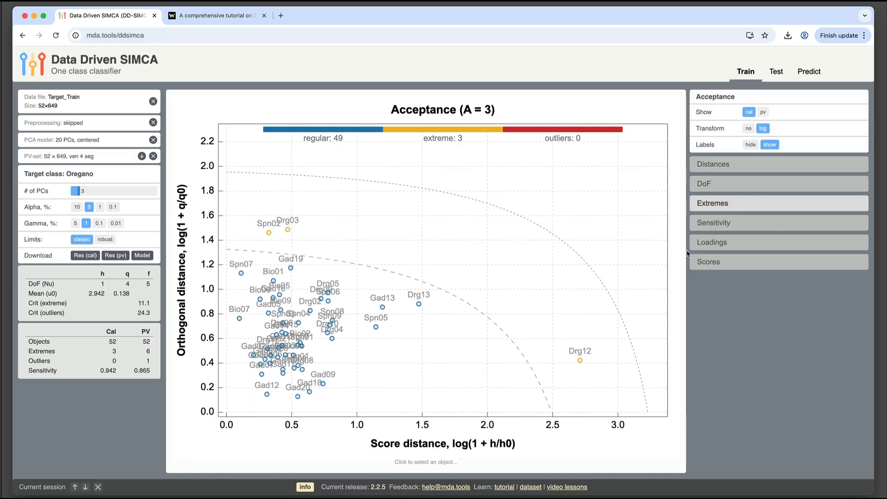
pyautogui.click(749, 129)
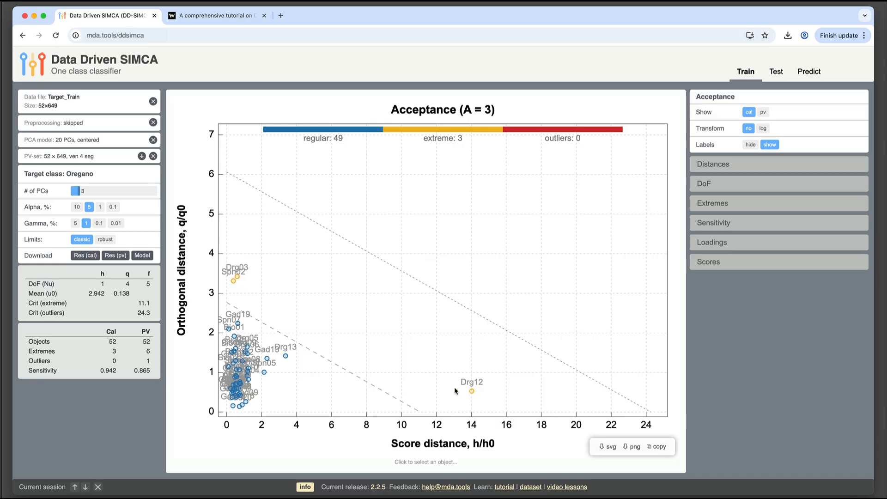
# Switch the limits to robust, select object Drg12 in the acceptance plot and open its object plot.
pyautogui.click(111, 240)
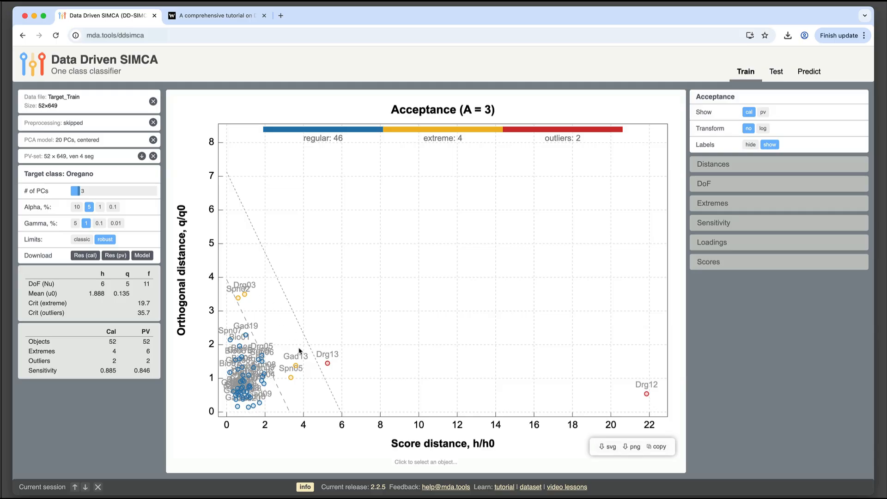
pyautogui.click(647, 395)
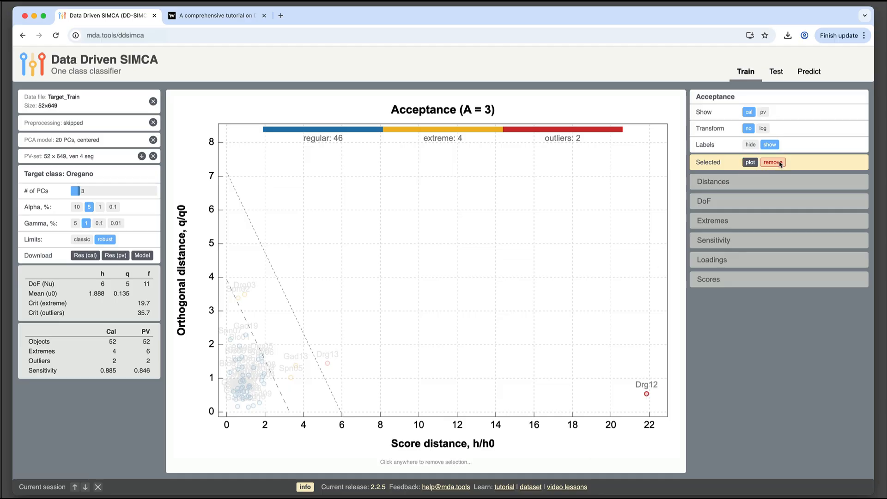
pyautogui.click(750, 163)
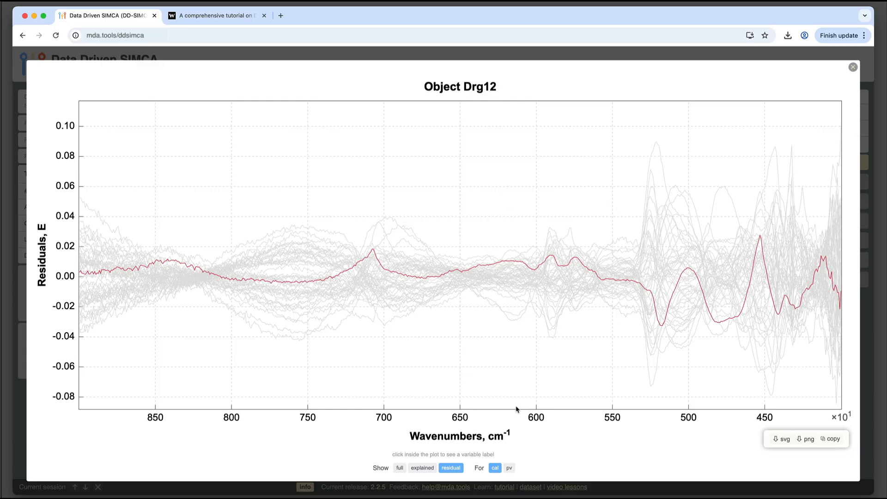
# Compare Drg12's residuals for the PV and calibration sets, examine its explained and full data, and close the plot.
pyautogui.click(509, 468)
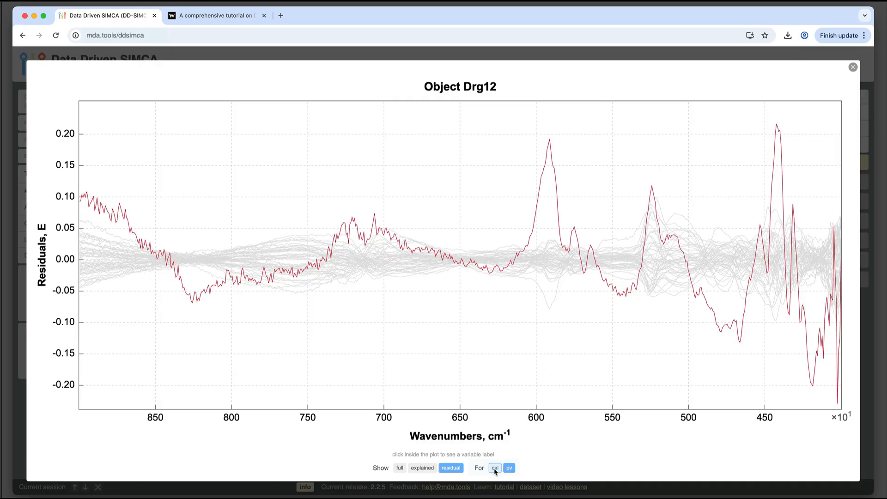
pyautogui.click(495, 468)
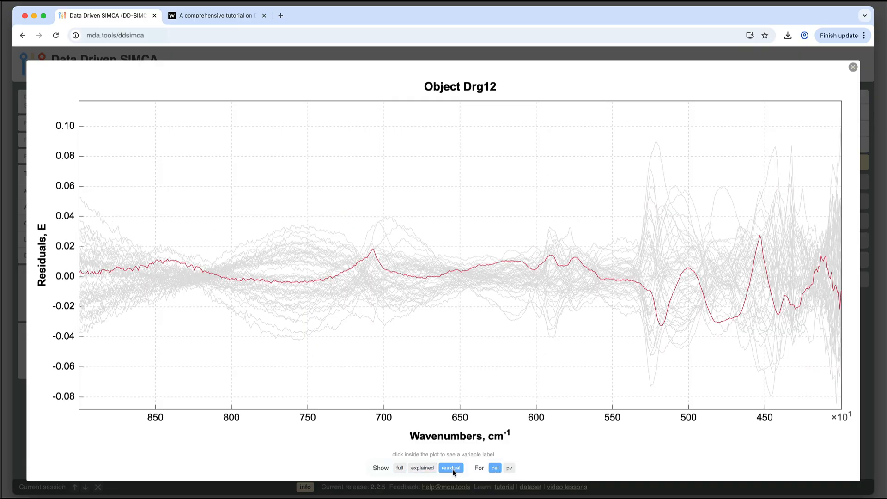
pyautogui.click(424, 470)
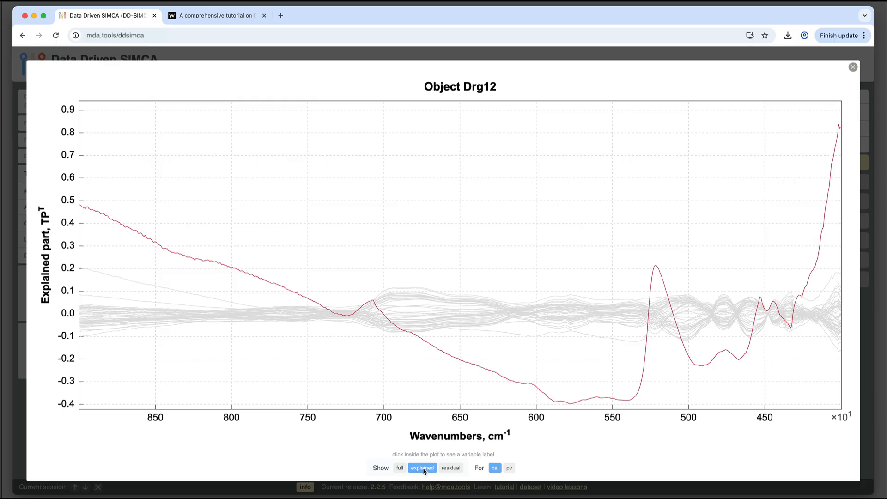
pyautogui.click(401, 469)
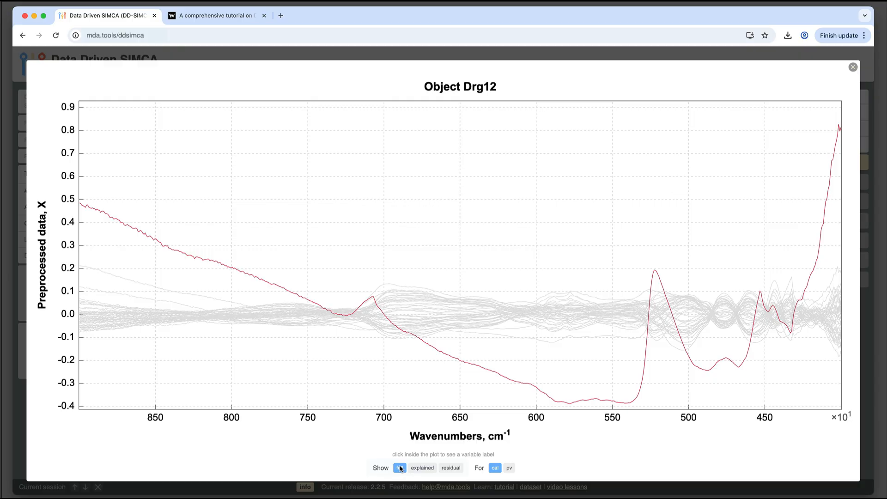
pyautogui.click(423, 469)
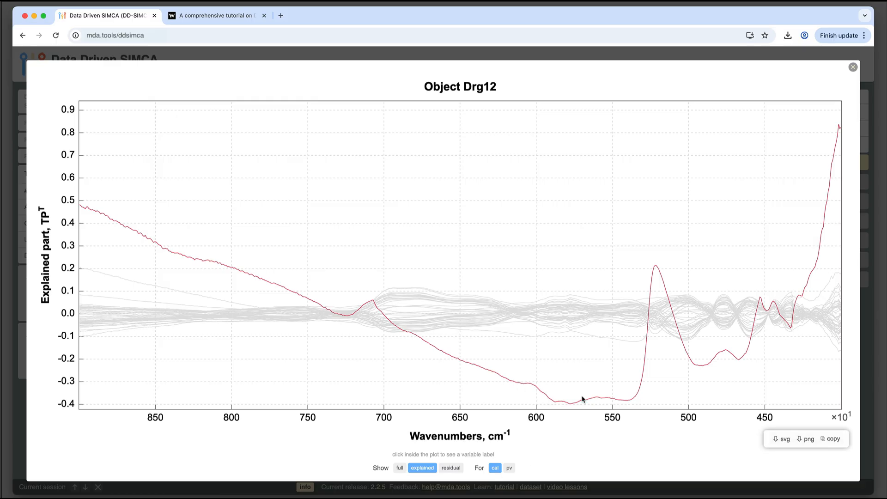
pyautogui.click(854, 68)
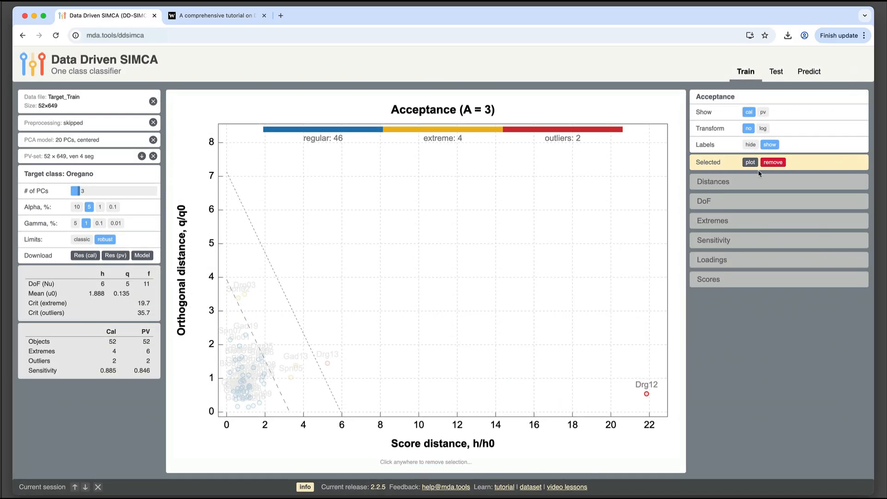
# Remove Drg12 from the training set and rebuild the centred 20-PC PCA model and its ven PV-set with 4 segments.
pyautogui.click(777, 161)
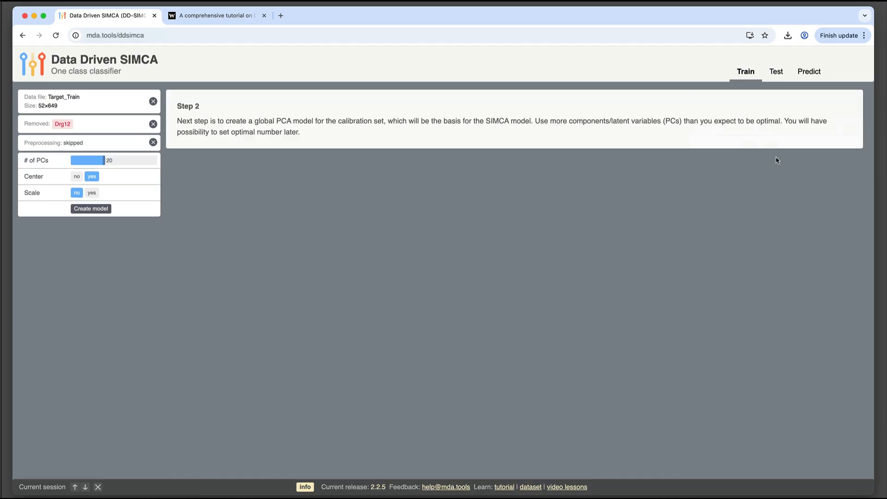
pyautogui.click(93, 210)
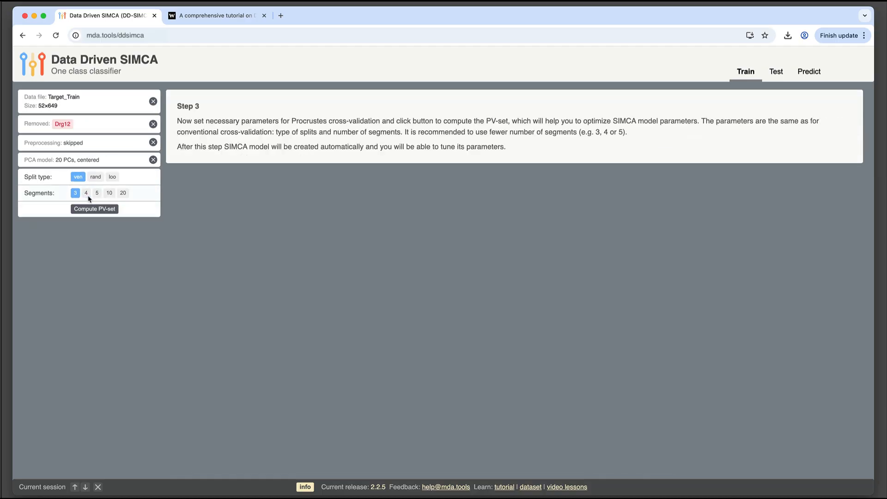
pyautogui.click(86, 193)
pyautogui.click(93, 210)
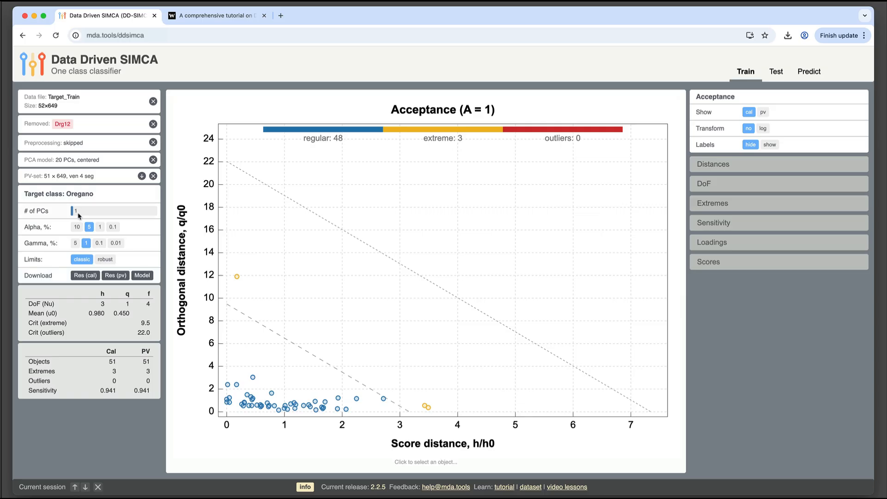
# Set the rebuilt model to 3 PCs with robust limits and show the object labels on the acceptance plot.
pyautogui.click(79, 214)
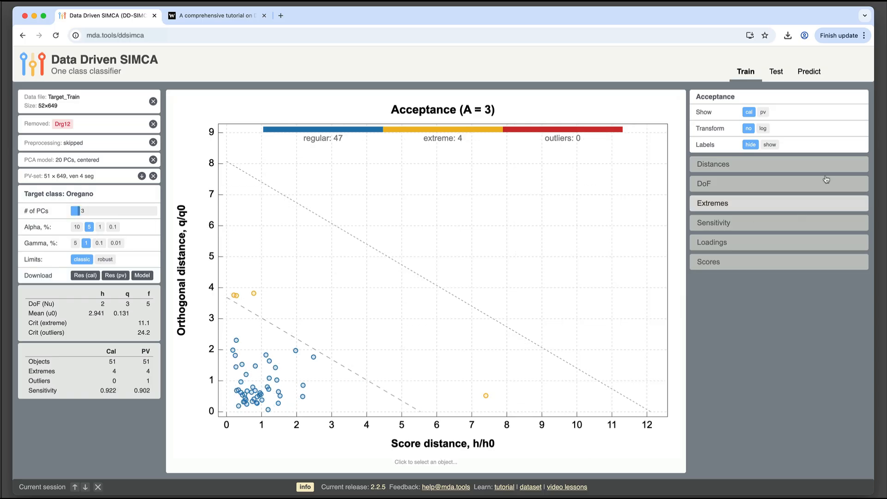
pyautogui.click(769, 145)
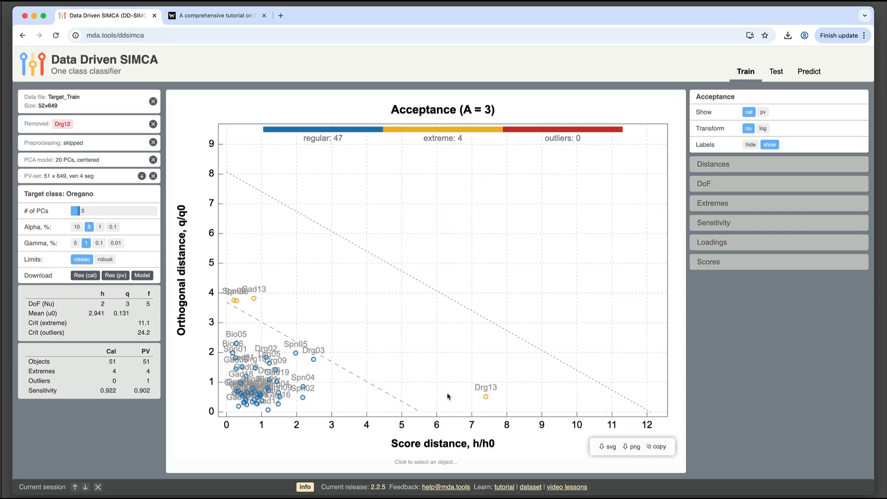
pyautogui.click(105, 259)
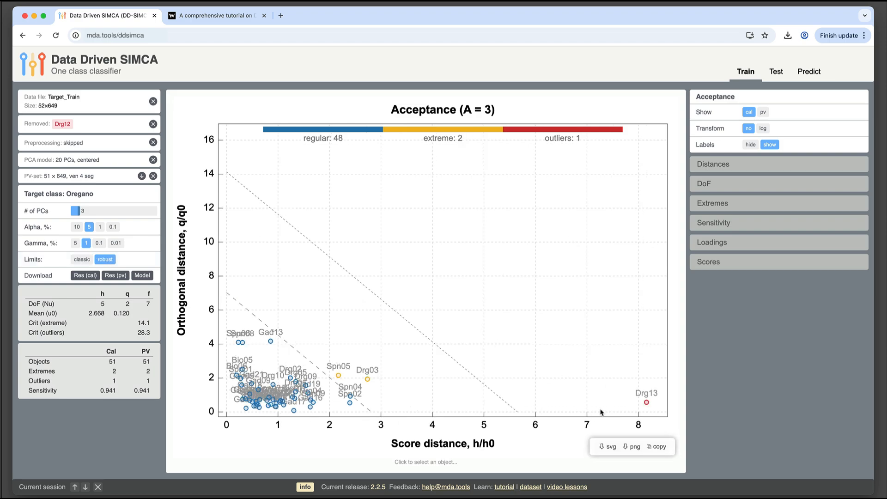
# Select object Drg13 in the acceptance plot, examine its residuals and explained part in the object plot, and close it.
pyautogui.click(647, 402)
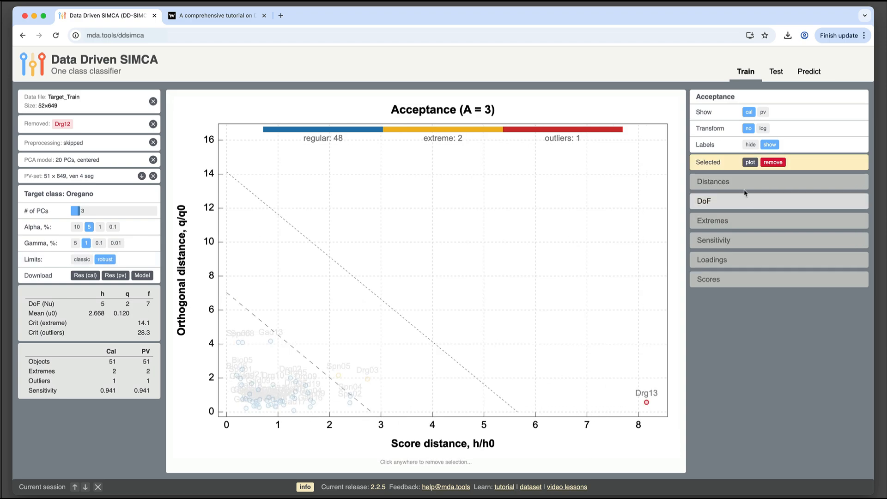
pyautogui.click(750, 163)
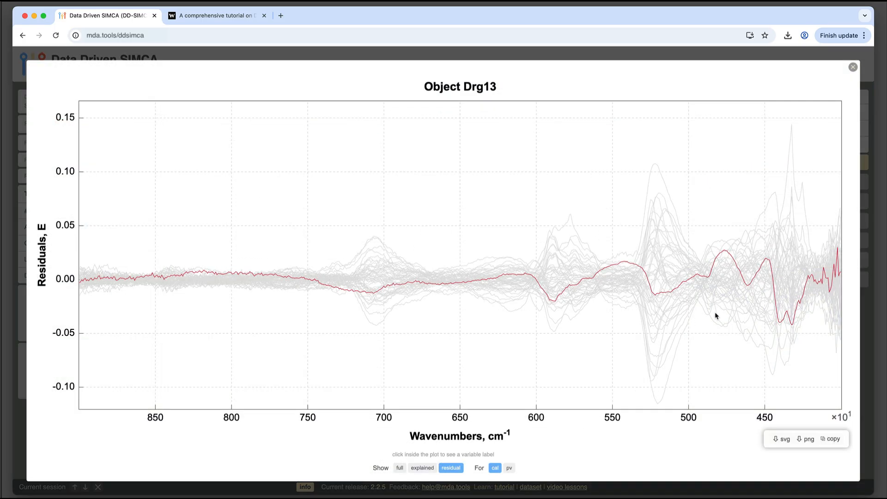
pyautogui.click(421, 468)
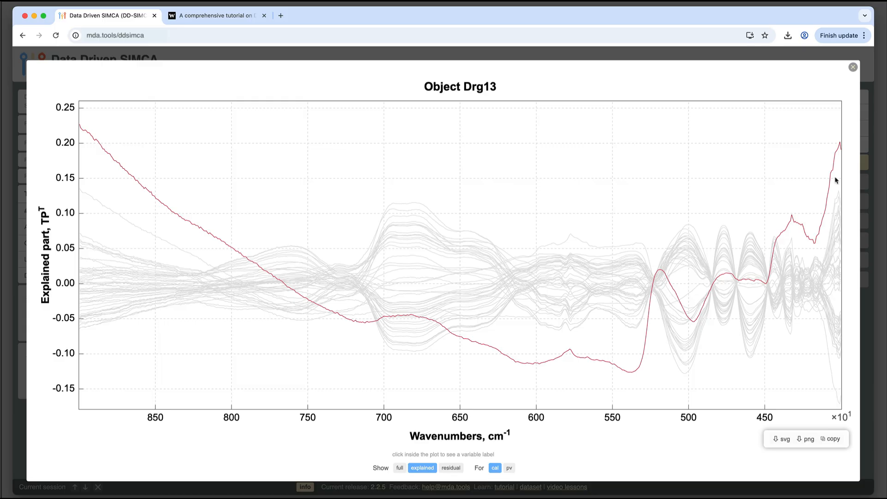
pyautogui.click(853, 67)
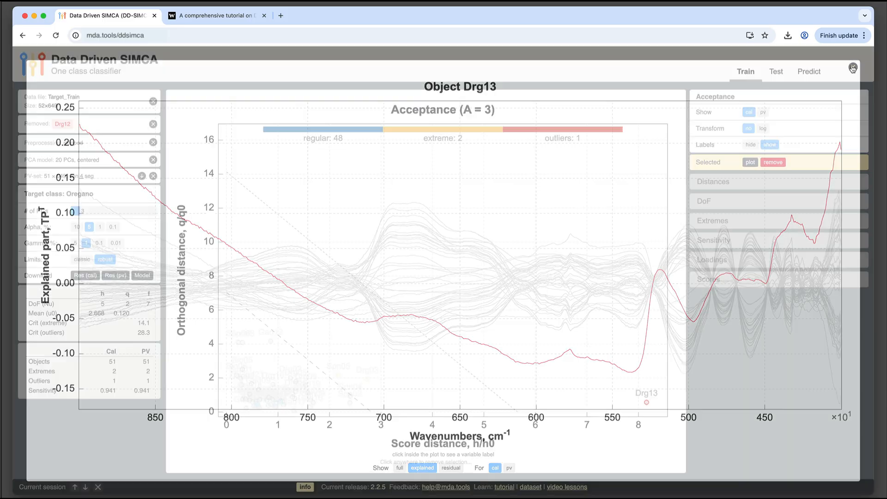
# Remove Drg13 from the training set and rebuild the centred 20-PC PCA model and its ven PV-set with 4 segments.
pyautogui.click(773, 162)
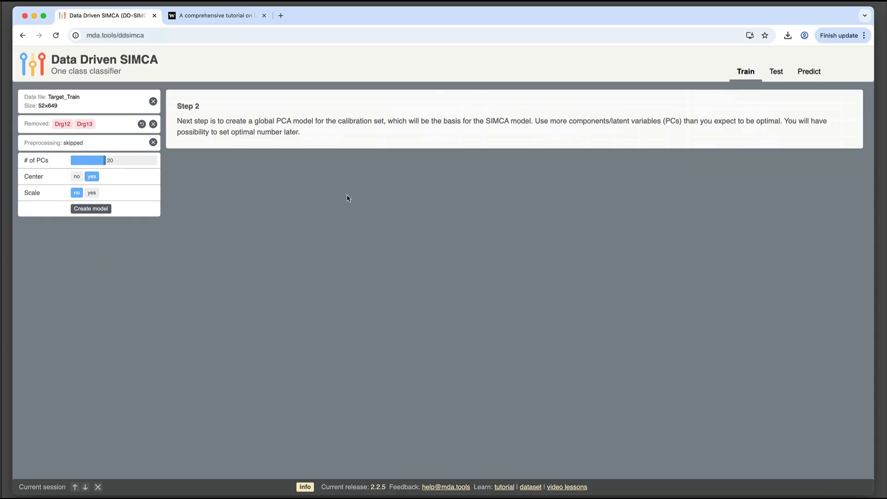
pyautogui.click(98, 209)
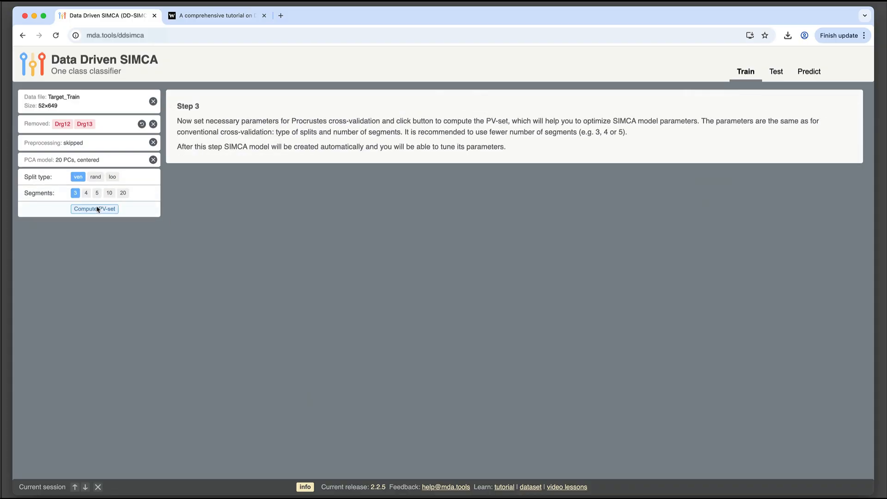
pyautogui.click(87, 193)
pyautogui.click(93, 209)
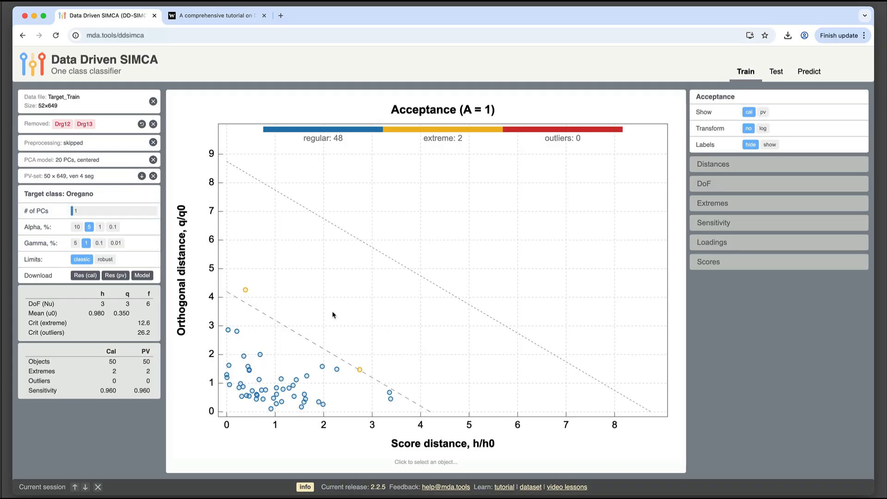
# Compare the rebuilt model's 1-PC acceptance plot under robust and classic limits, returning to classic.
pyautogui.moveTo(367, 370)
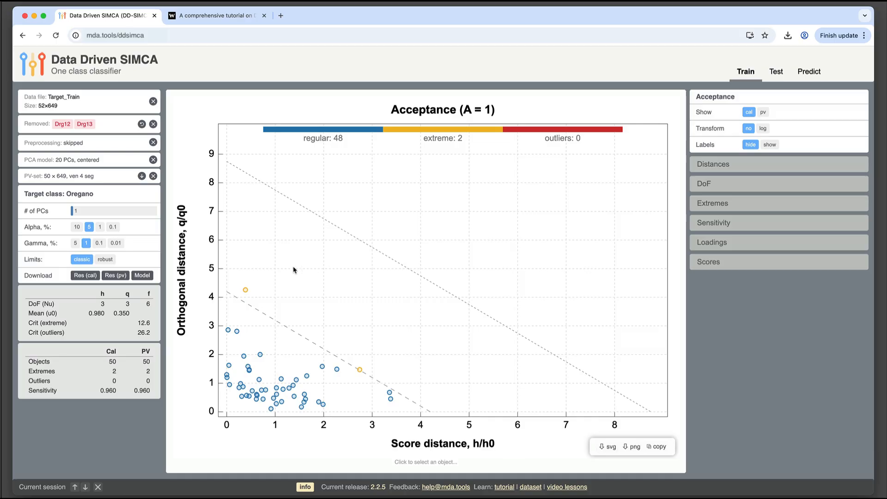
pyautogui.click(106, 259)
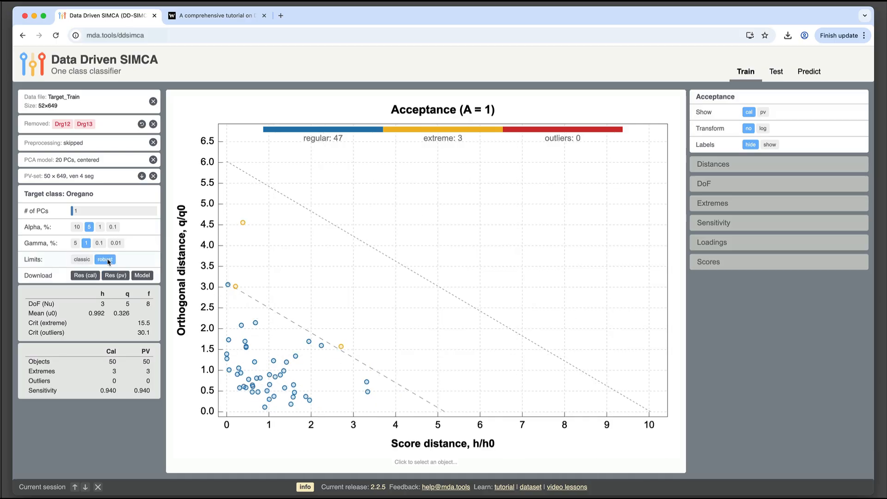
pyautogui.click(81, 259)
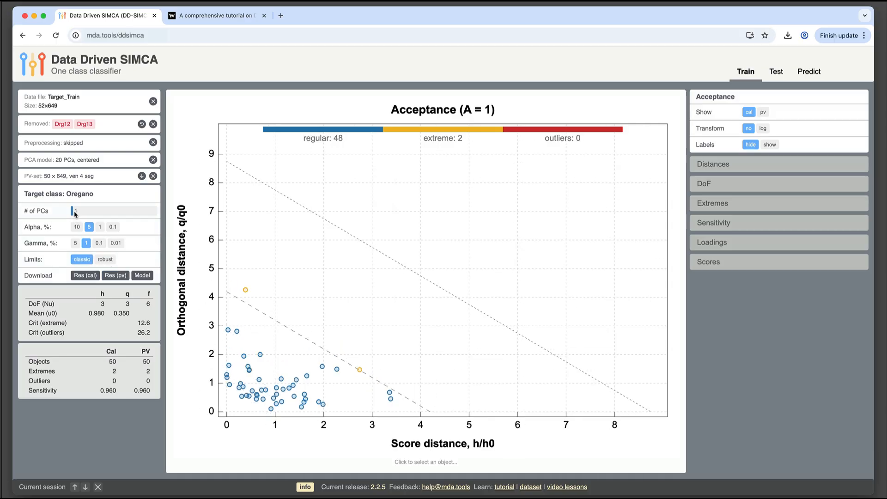
# Raise the model to 7 PCs and log-transform the acceptance plot's distances.
pyautogui.moveTo(75, 213); pyautogui.dragTo(101, 213)
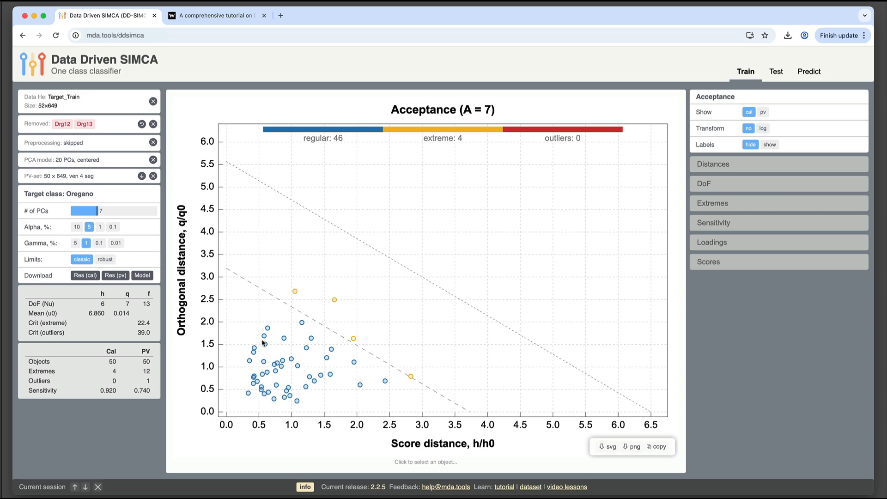
pyautogui.click(764, 128)
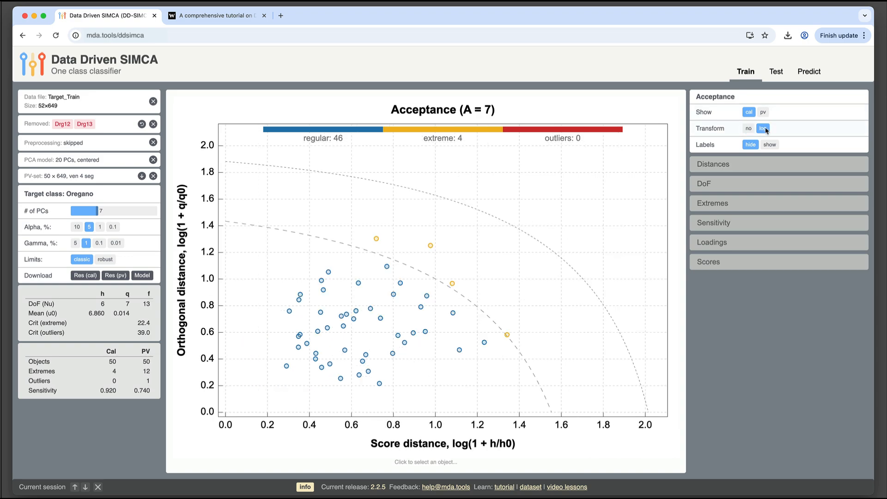
# Switch to the DD-SIMCA tutorial article, review its acceptance plot figures and validation section, and return to the DD-SIMCA web app.
pyautogui.click(231, 17)
pyautogui.scroll(-2, 430, 296)
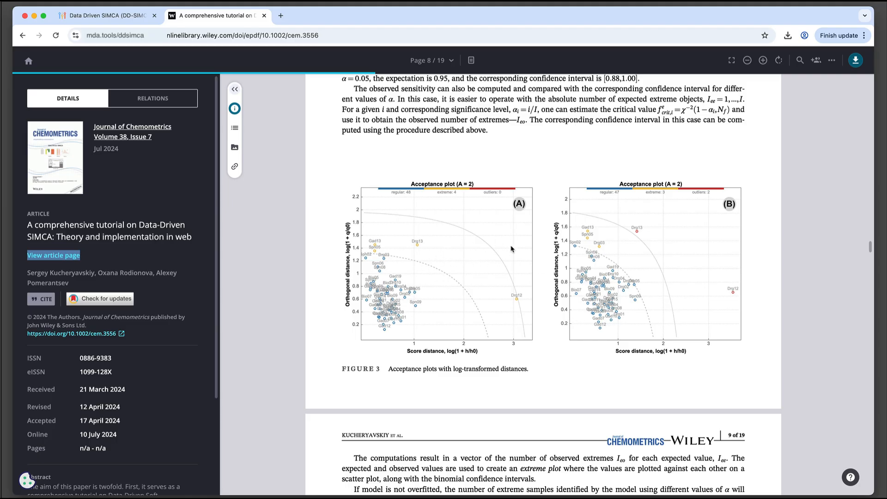
pyautogui.scroll(-15, 631, 274)
pyautogui.scroll(20, 631, 274)
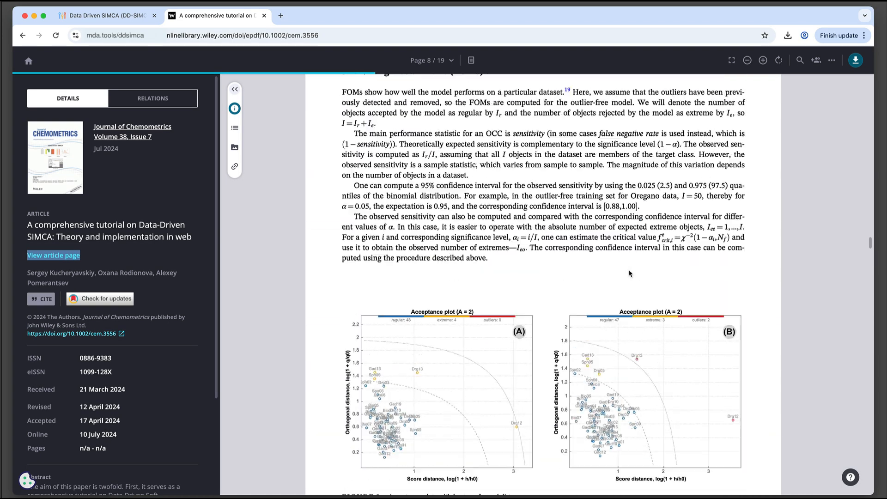
pyautogui.scroll(10, 631, 273)
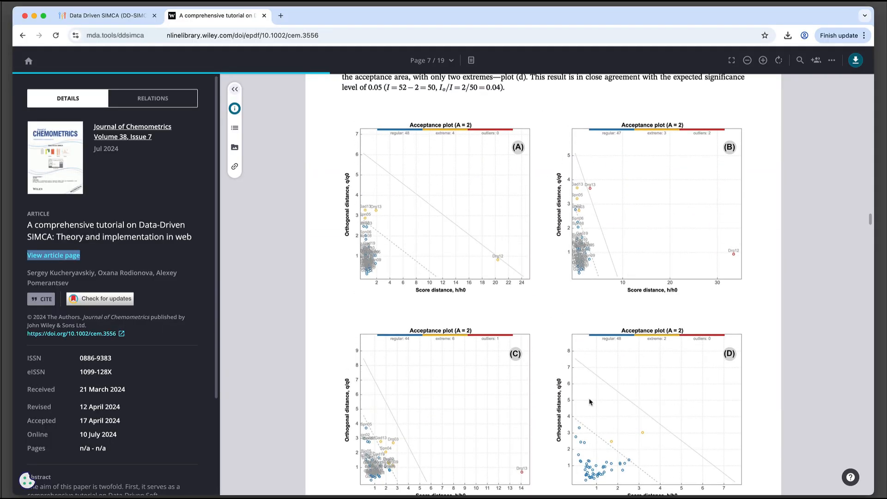
pyautogui.scroll(-15, 584, 403)
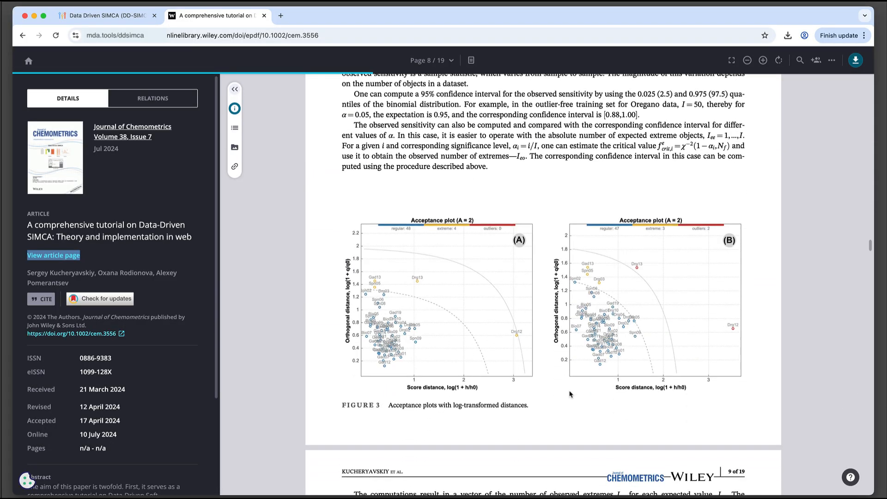
pyautogui.scroll(-12, 553, 369)
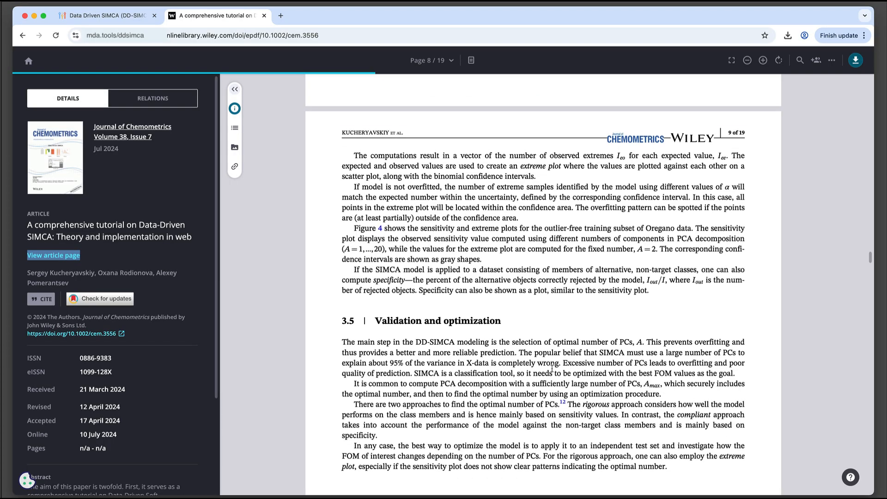
pyautogui.press('super+1')
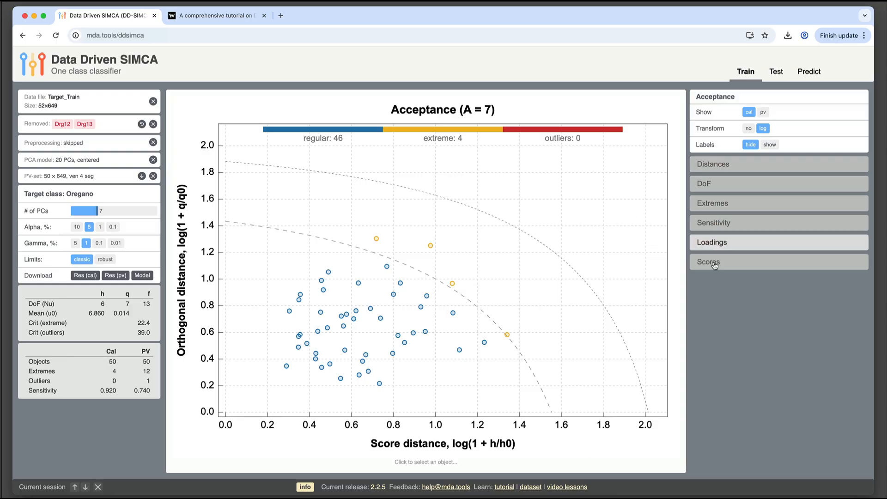
# Open the calibration sensitivity plot and compare alpha levels of 1, 0.1 and 10%, returning to 5%.
pyautogui.click(720, 226)
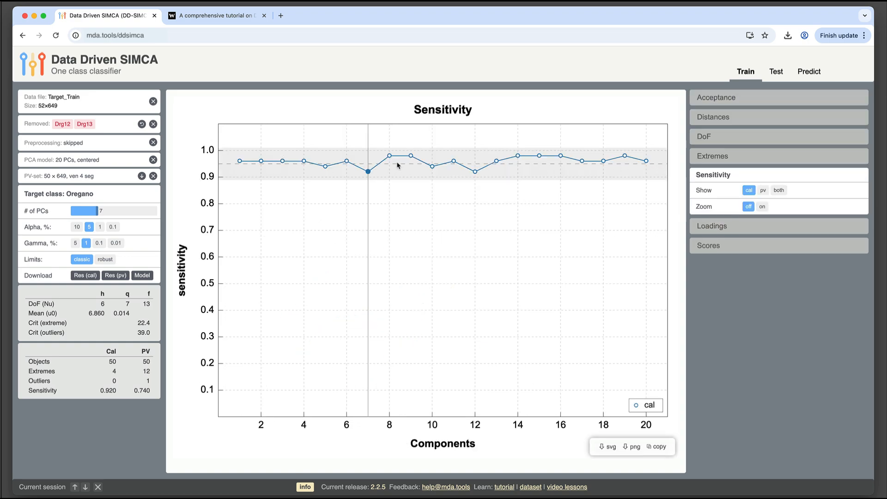
pyautogui.click(100, 227)
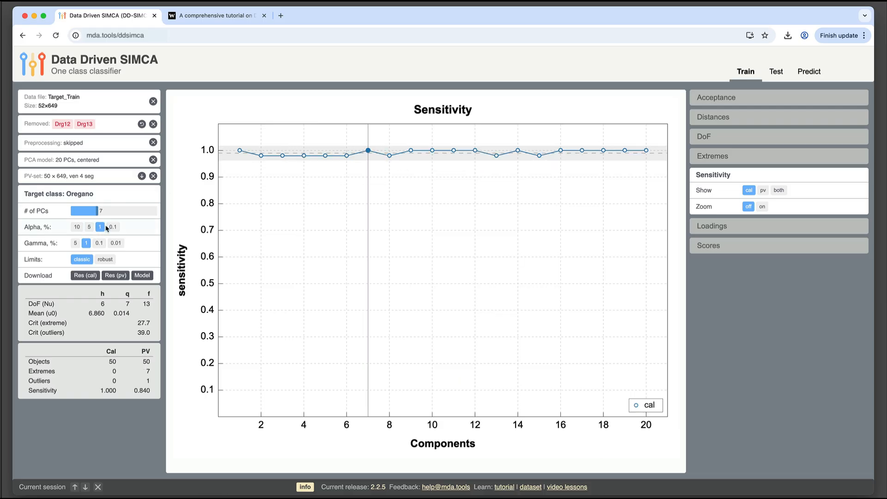
pyautogui.click(112, 227)
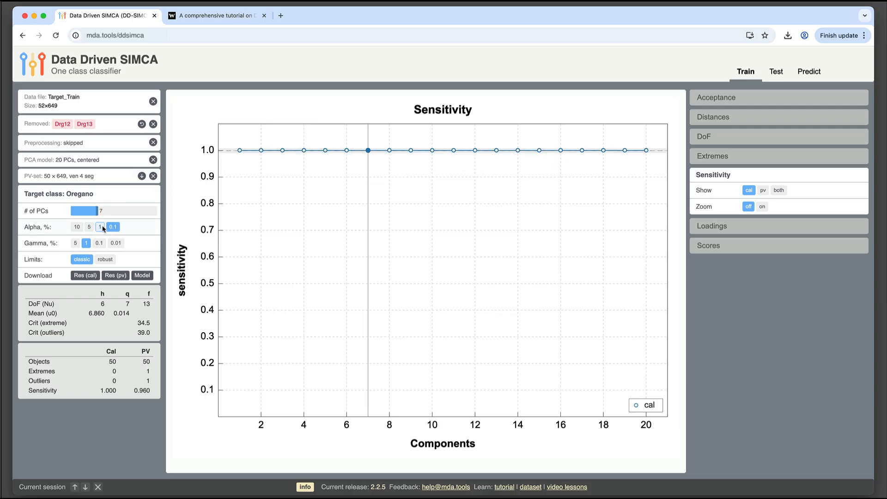
pyautogui.click(100, 226)
pyautogui.click(89, 227)
pyautogui.click(77, 227)
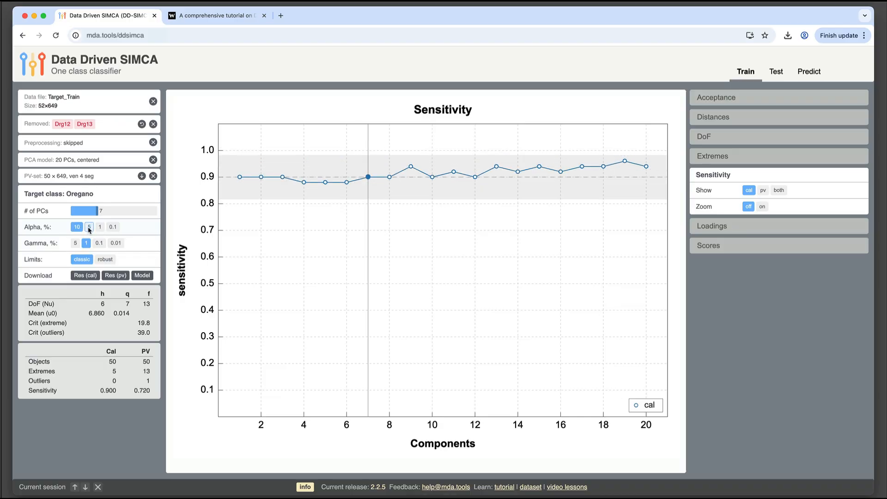
pyautogui.click(89, 227)
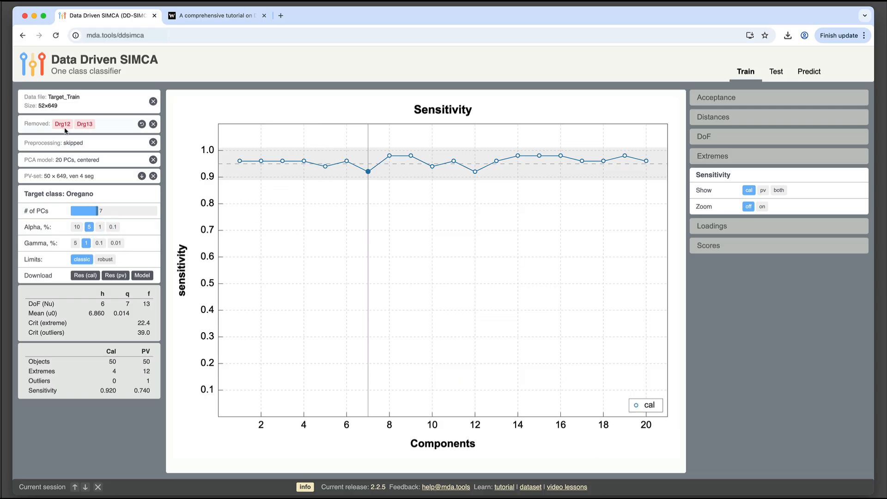
# Show the PV-set sensitivity, overlay it with the calibration curve, and set the model to 3 PCs.
pyautogui.moveTo(312, 150)
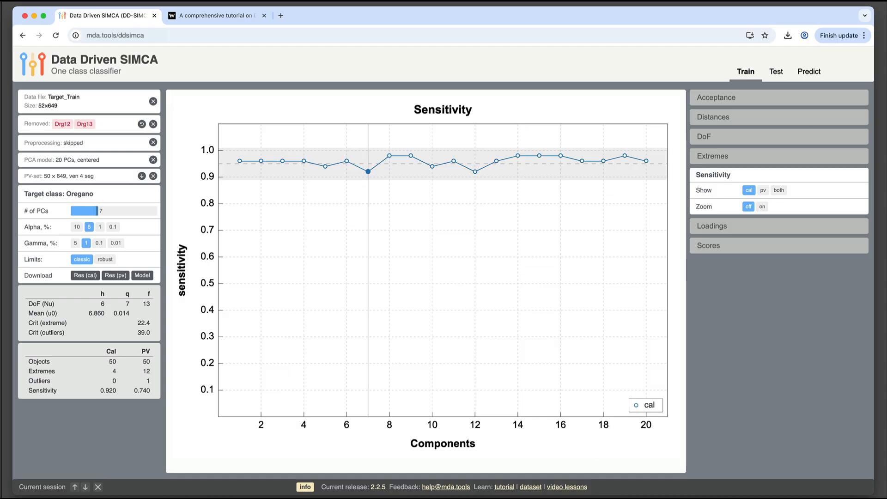
pyautogui.click(763, 190)
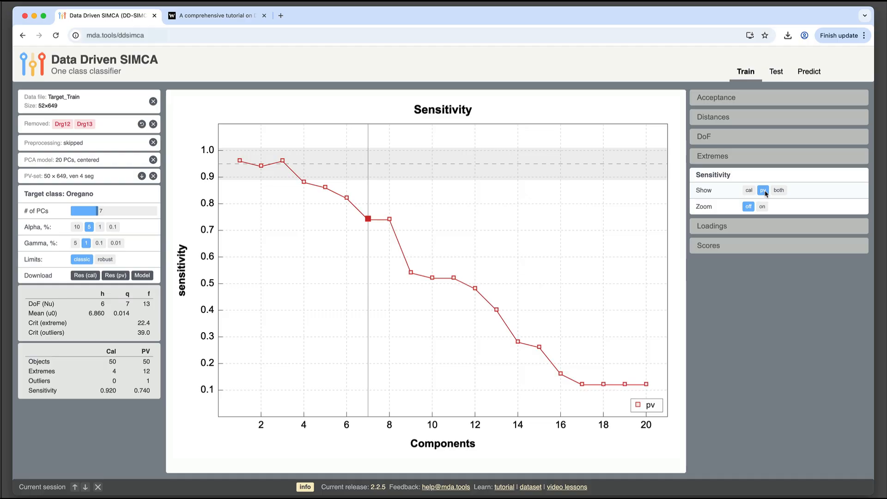
pyautogui.click(780, 190)
pyautogui.moveTo(357, 211)
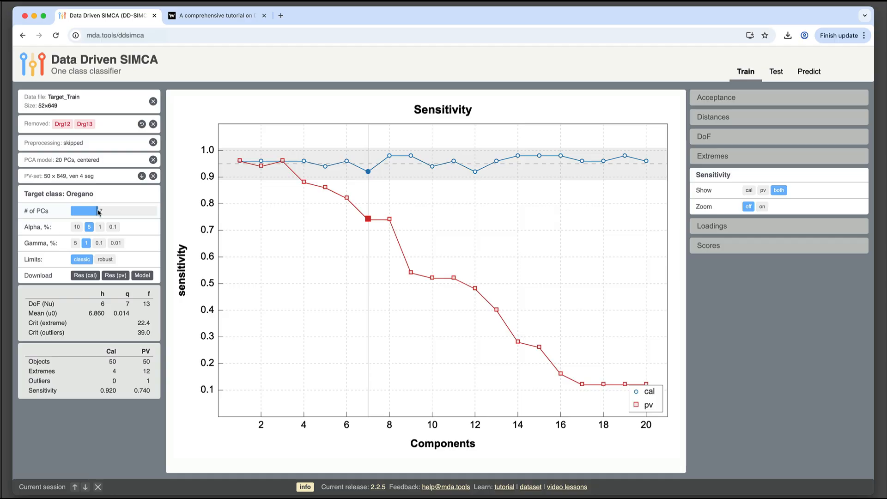
pyautogui.moveTo(95, 212); pyautogui.dragTo(80, 212)
pyautogui.moveTo(302, 165)
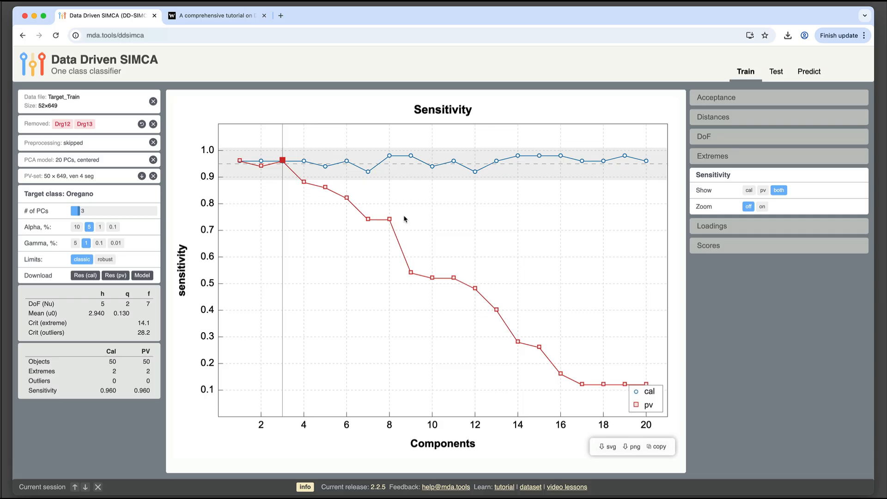
# Open the extremes plot and examine the calibration results while varying the number of PCs up to 20 and back down.
pyautogui.click(735, 157)
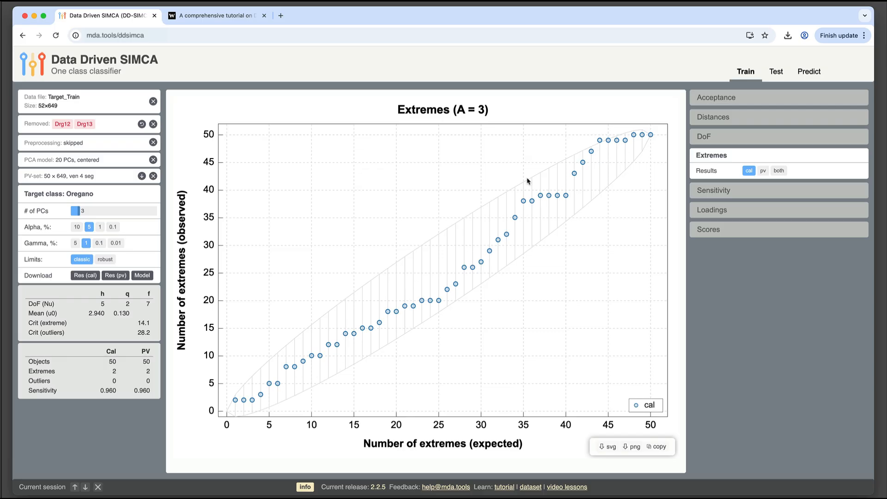
pyautogui.scroll(17, 81, 214)
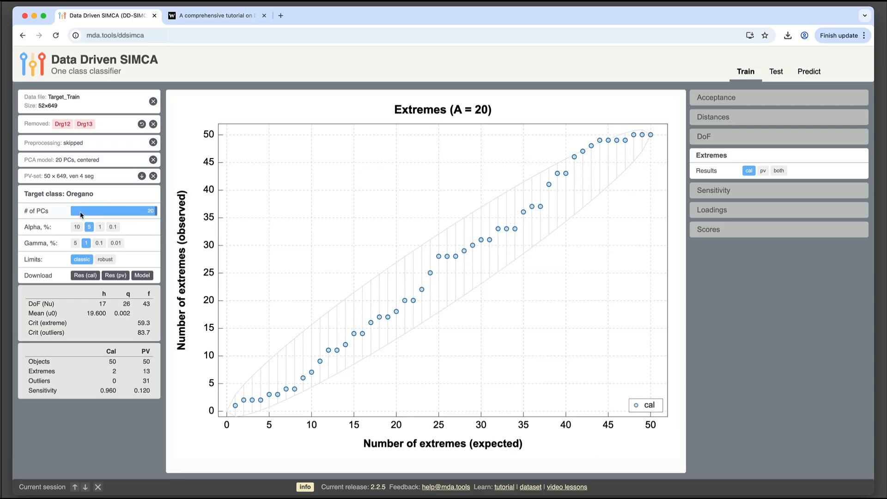
pyautogui.scroll(-15, 82, 214)
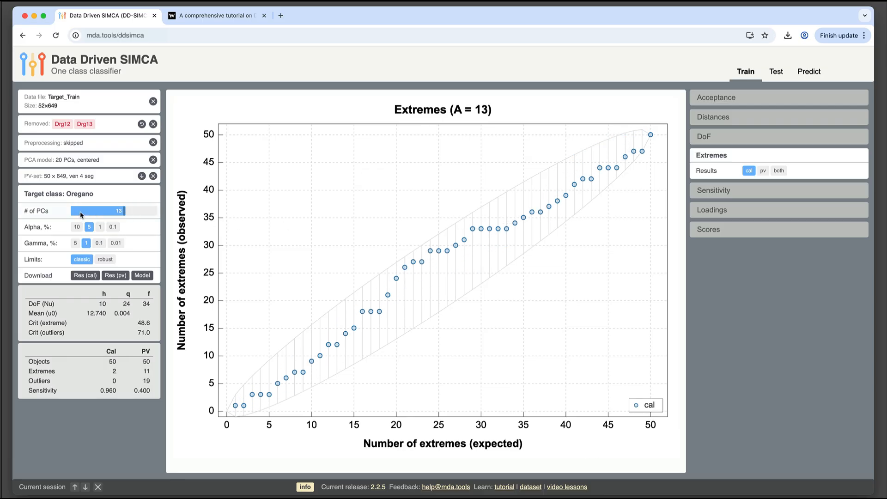
# Show the PV-set results in the extremes plot, check them down to 1 PC, and set the model to 3 PCs.
pyautogui.click(764, 171)
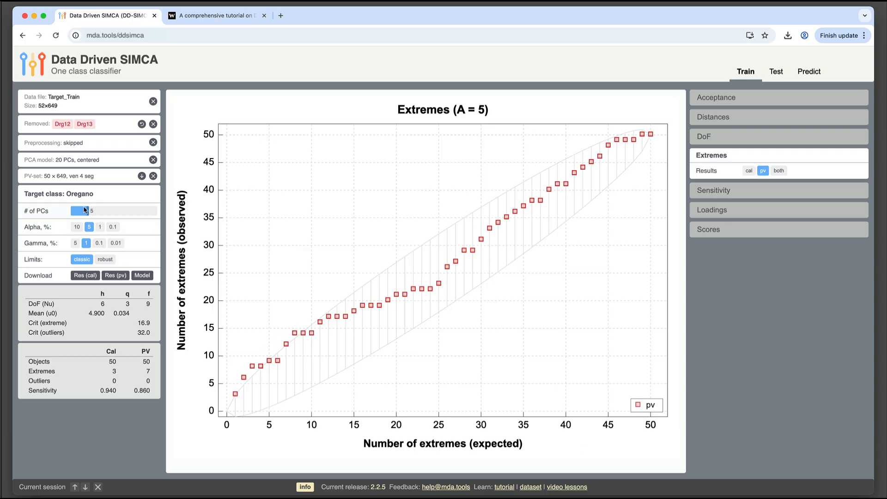
pyautogui.moveTo(89, 212); pyautogui.dragTo(69, 213)
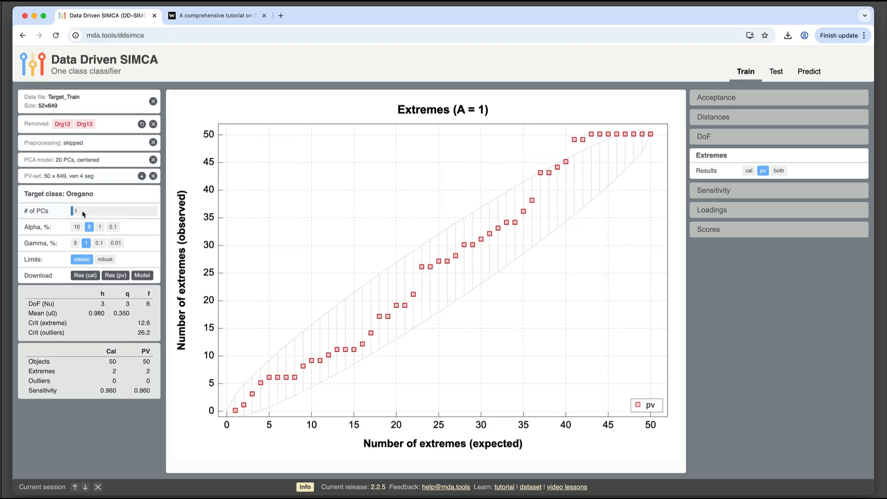
pyautogui.click(77, 213)
pyautogui.moveTo(80, 213)
pyautogui.mouseDown()
pyautogui.moveTo(138, 214)
pyautogui.moveTo(79, 212)
pyautogui.mouseUp()
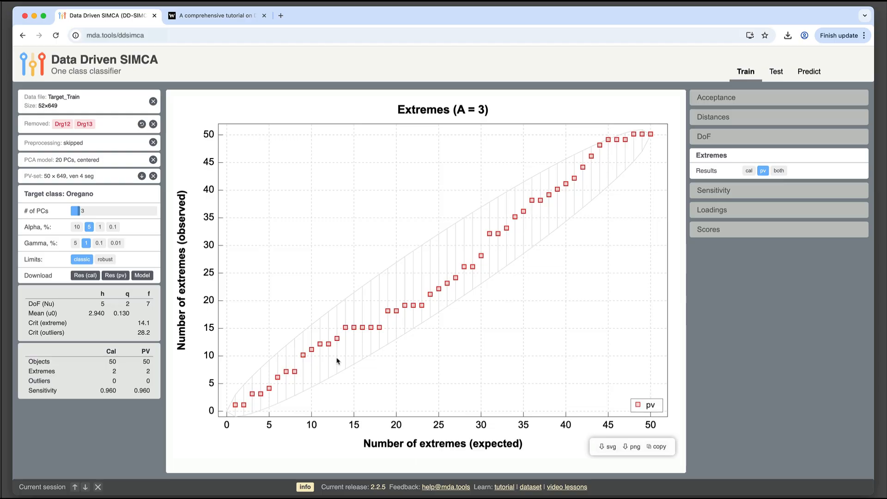
# Compare the calibration and PV results together in the extremes plot and go back to the sensitivity plot.
pyautogui.click(779, 170)
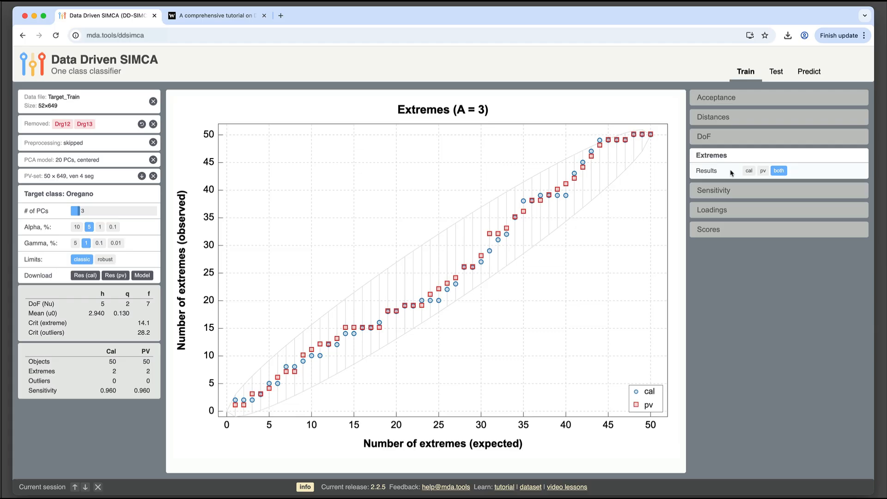
pyautogui.click(720, 192)
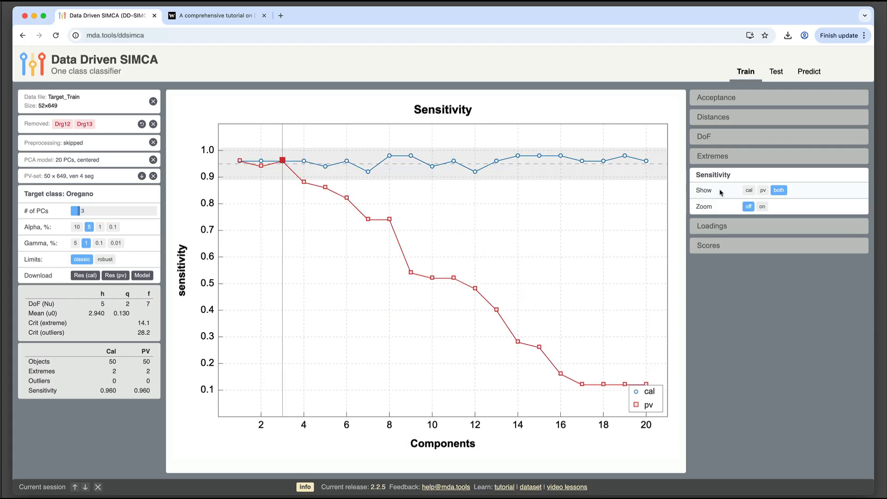
# Show the extremes plot for the 3-PC model and inspect the calibration and PV results together.
pyautogui.click(722, 160)
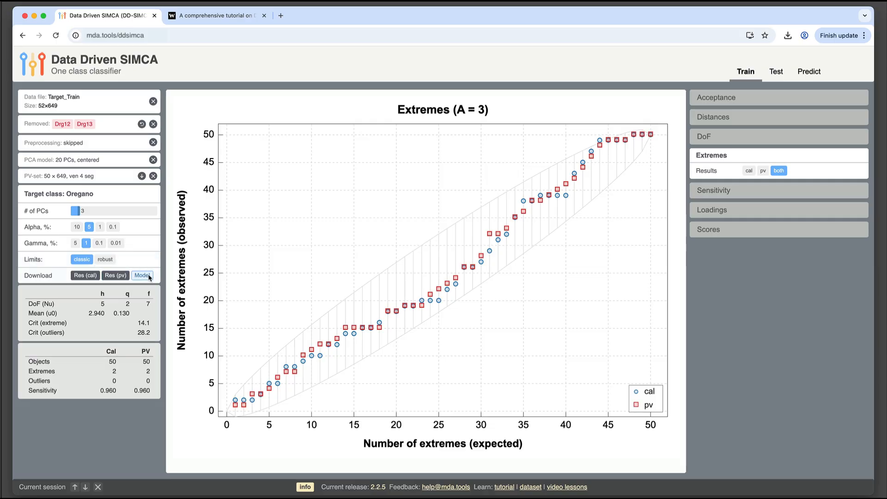
pyautogui.click(86, 275)
pyautogui.click(143, 278)
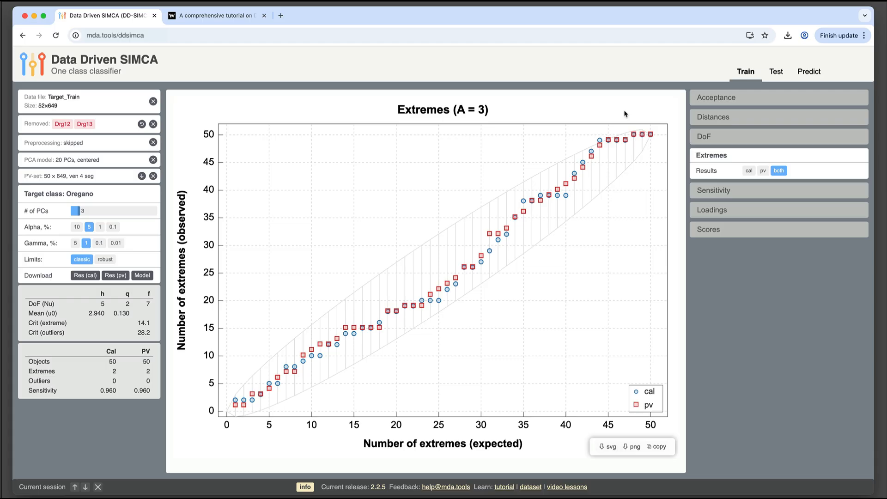
# Open the distances plot and compare the score distances for calibration, PV set, both together and their difference.
pyautogui.click(723, 115)
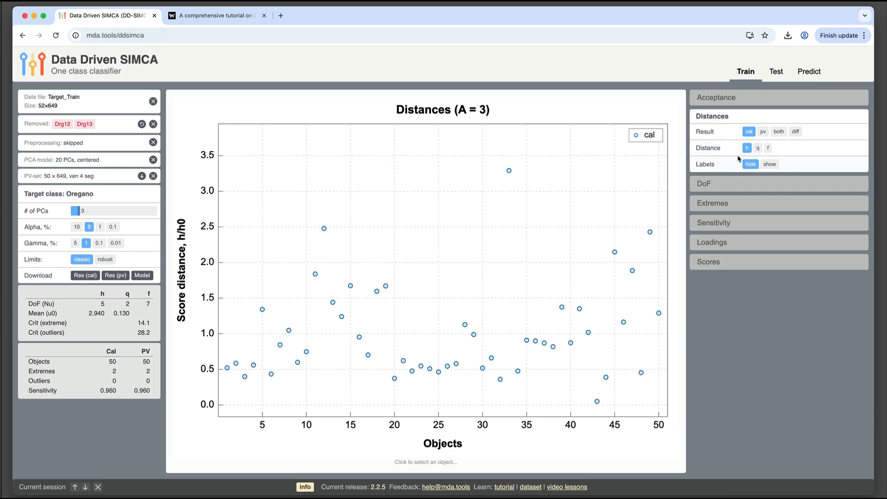
pyautogui.click(763, 133)
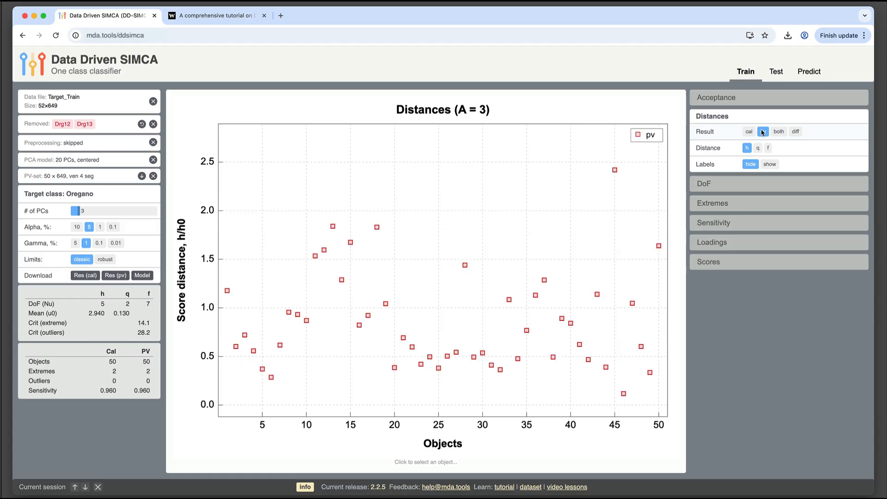
pyautogui.click(779, 131)
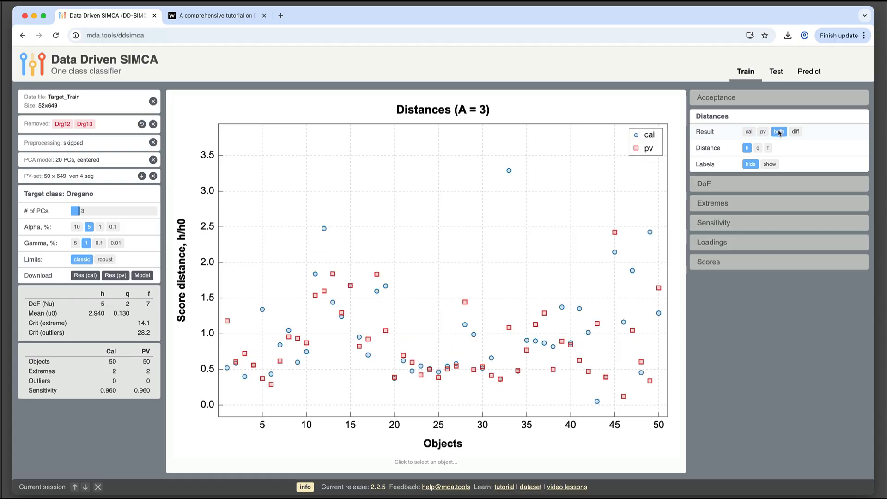
pyautogui.click(796, 132)
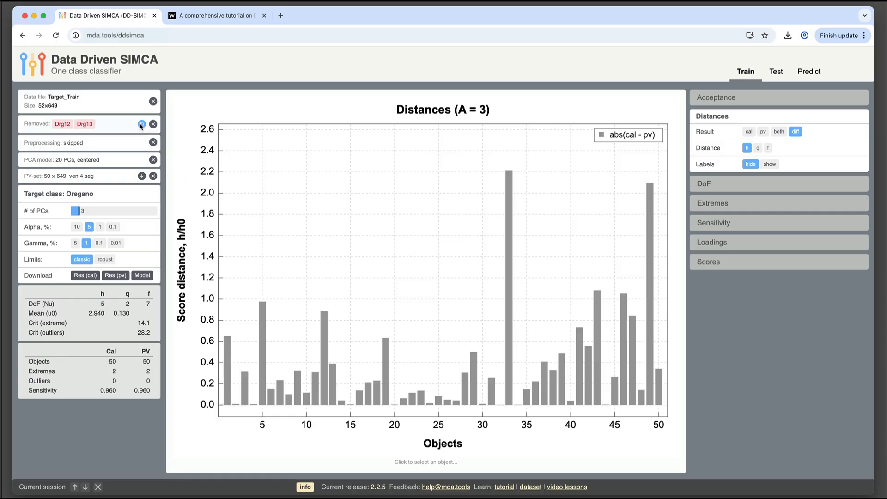
# Restore the removed objects, create a centered PCA model with 20 PCs and compute the PV-set with ven split and 4 segments.
pyautogui.click(141, 124)
pyautogui.click(153, 124)
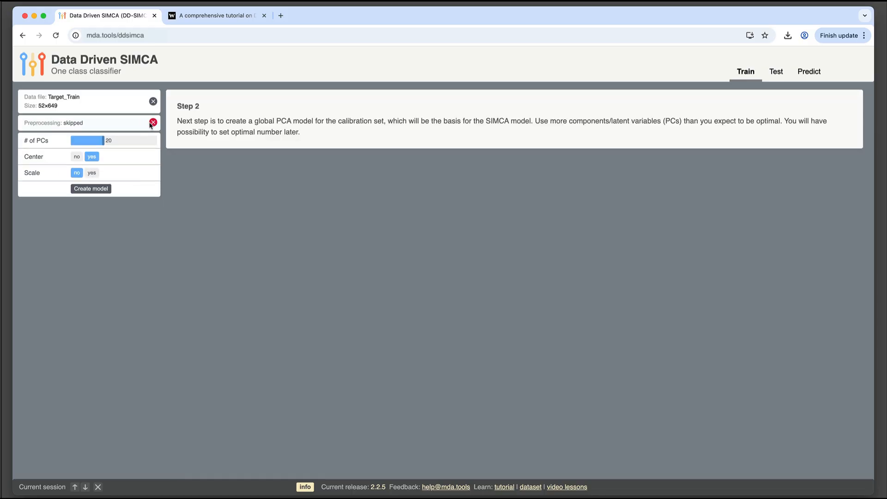
pyautogui.click(89, 189)
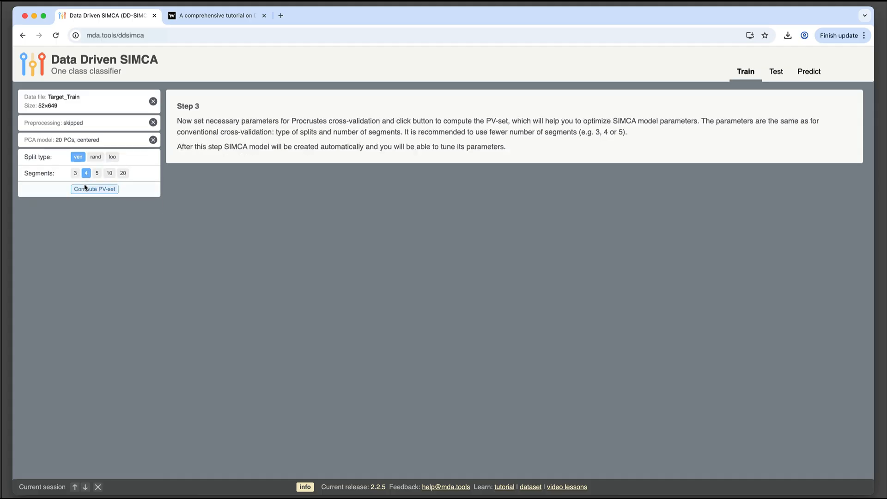
pyautogui.click(92, 189)
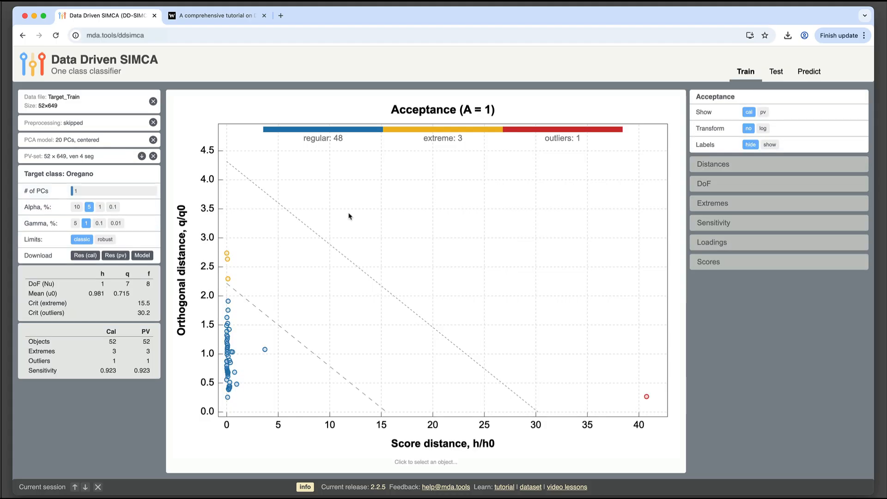
# Plot the differences between calibration and PV score distances, select and label the tallest bar, and remove object Drg12.
pyautogui.click(758, 167)
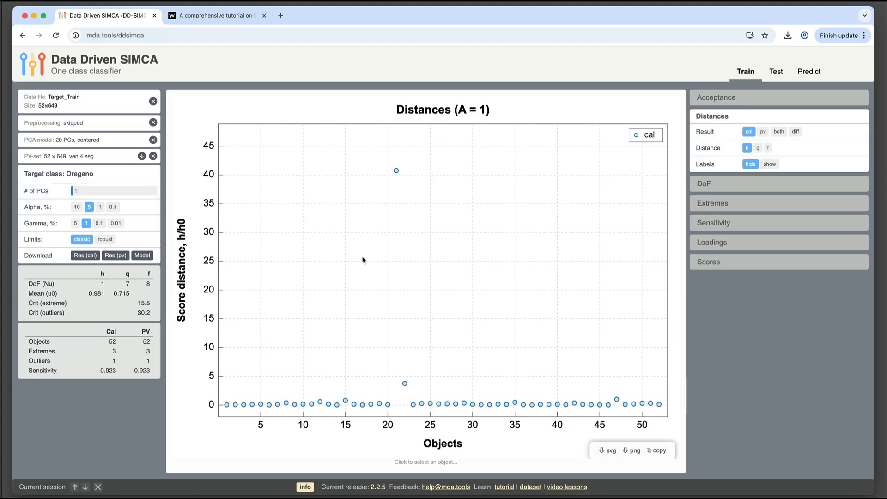
pyautogui.click(795, 132)
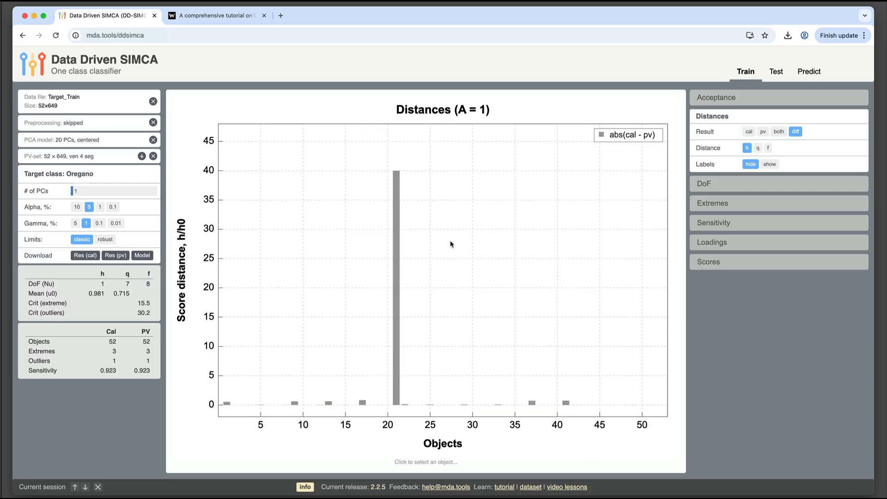
pyautogui.click(397, 256)
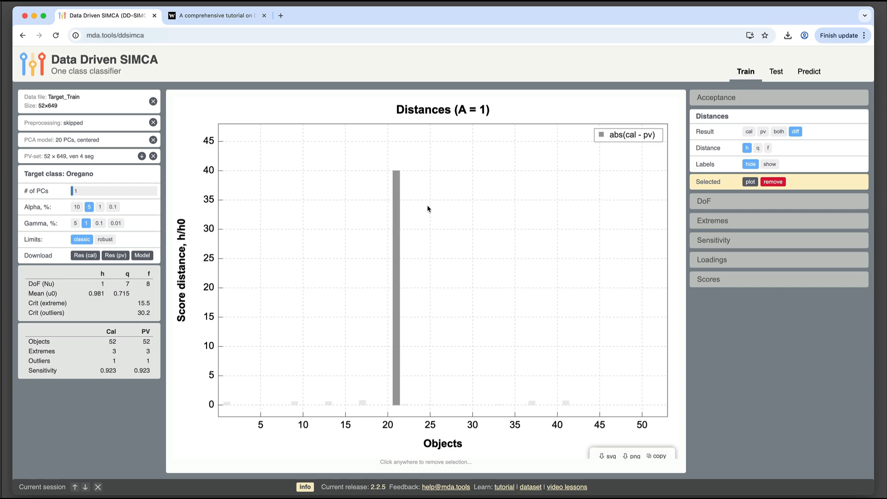
pyautogui.click(769, 165)
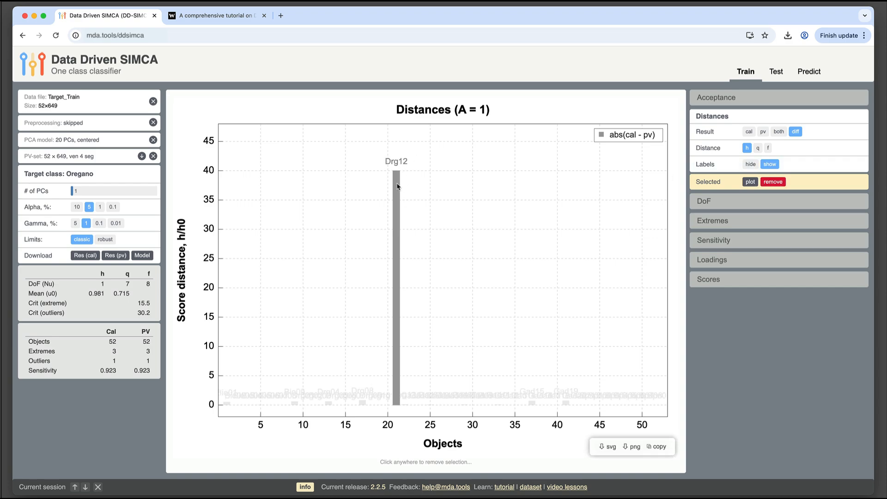
pyautogui.click(779, 183)
# Create the 20-PC PCA model without Drg12 and compute its PV-set with ven split and 4 segments.
pyautogui.click(100, 209)
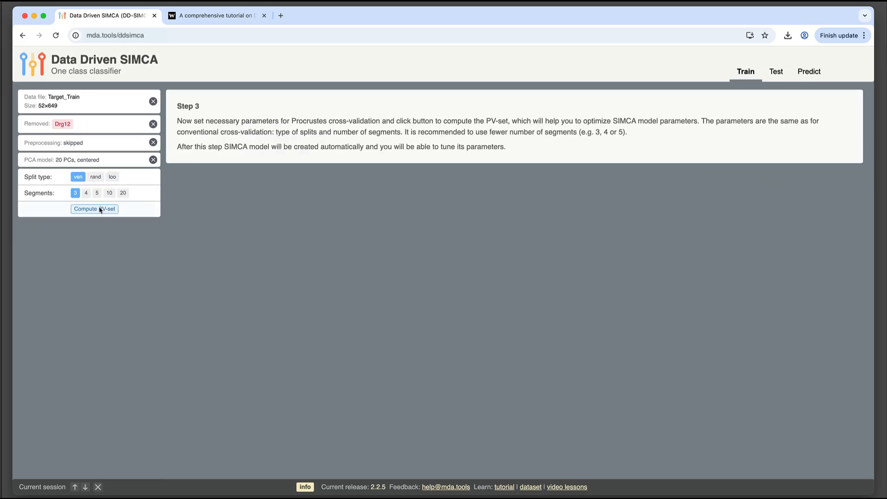
pyautogui.click(86, 193)
pyautogui.click(96, 208)
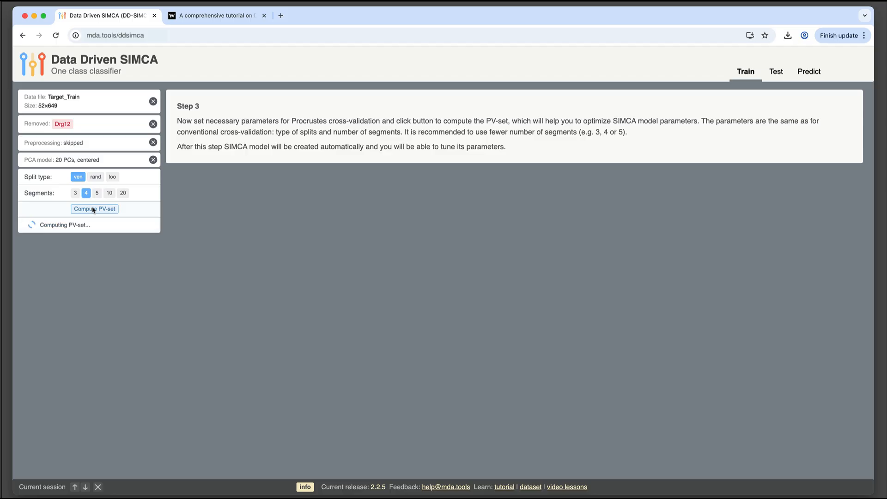
# Show the calibration-minus-PV score distance differences with object labels and set the model to 3 PCs.
pyautogui.click(726, 164)
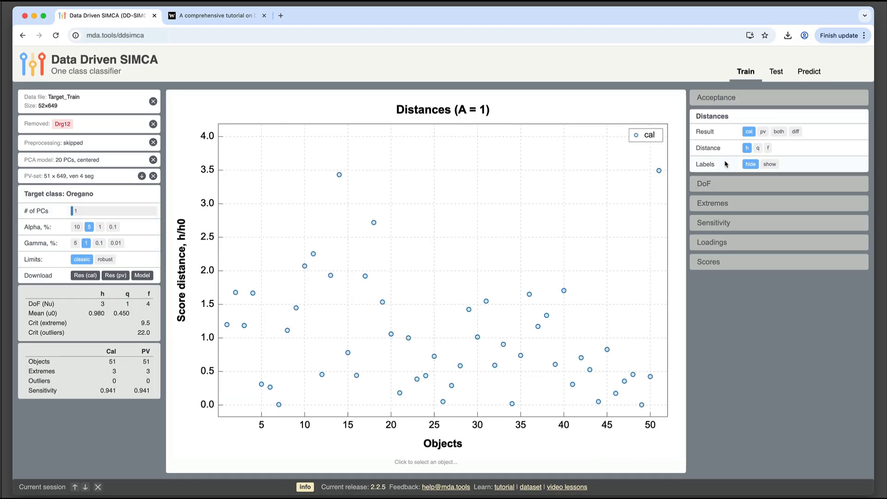
pyautogui.click(795, 132)
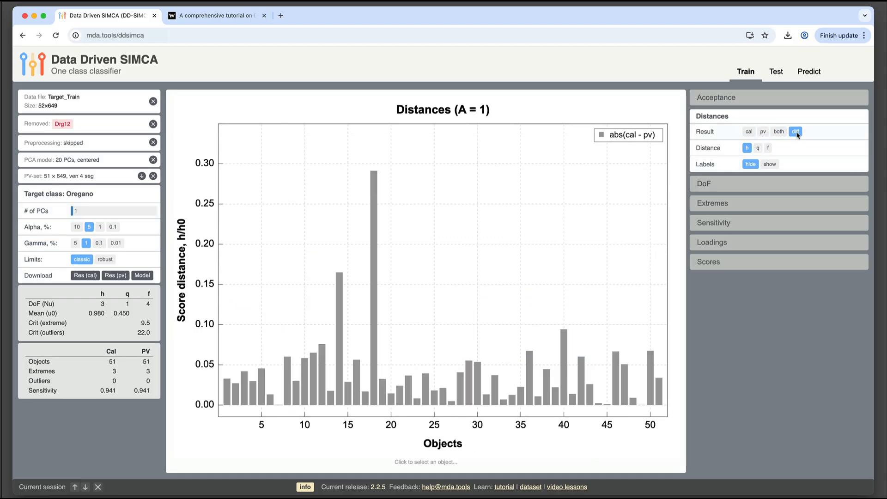
pyautogui.click(769, 164)
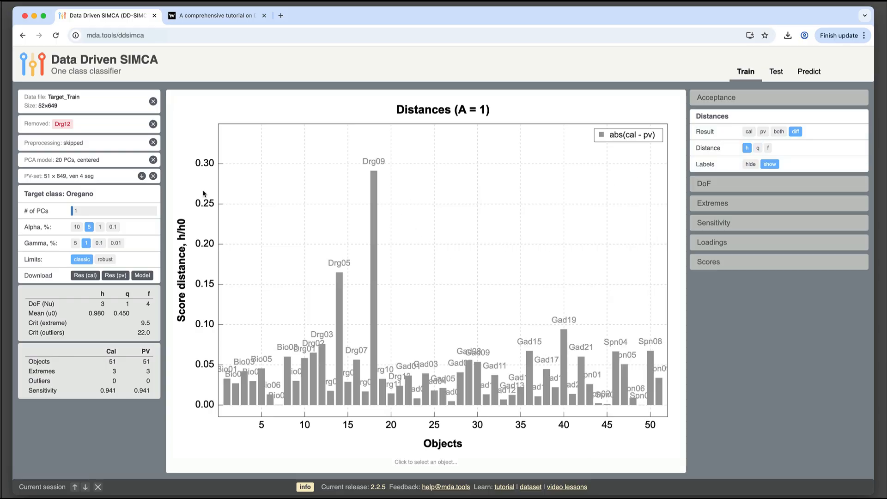
pyautogui.moveTo(77, 212); pyautogui.dragTo(79, 212)
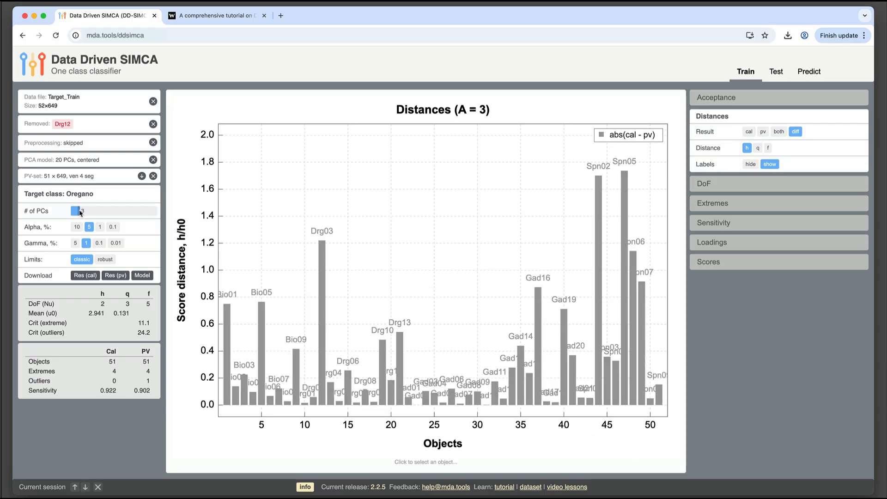
# Examine the orthogonal and full distance differences, and compare the full distance differences under robust and classic limits.
pyautogui.click(758, 148)
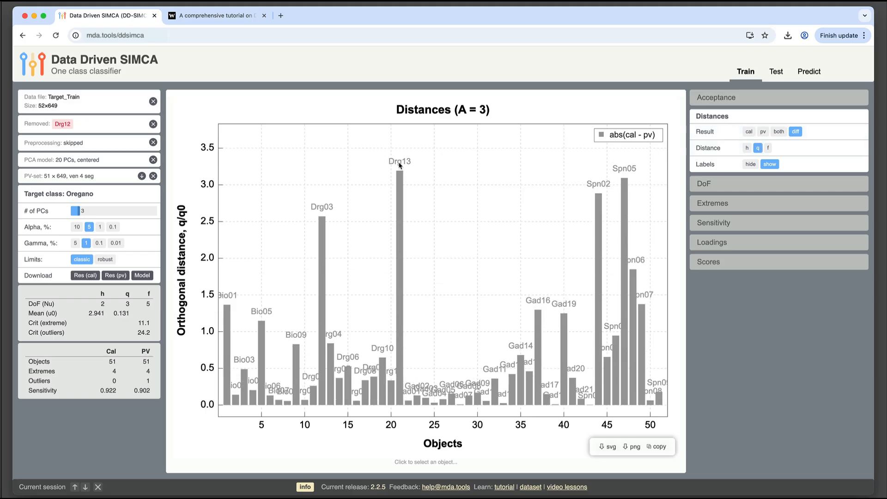
pyautogui.click(768, 148)
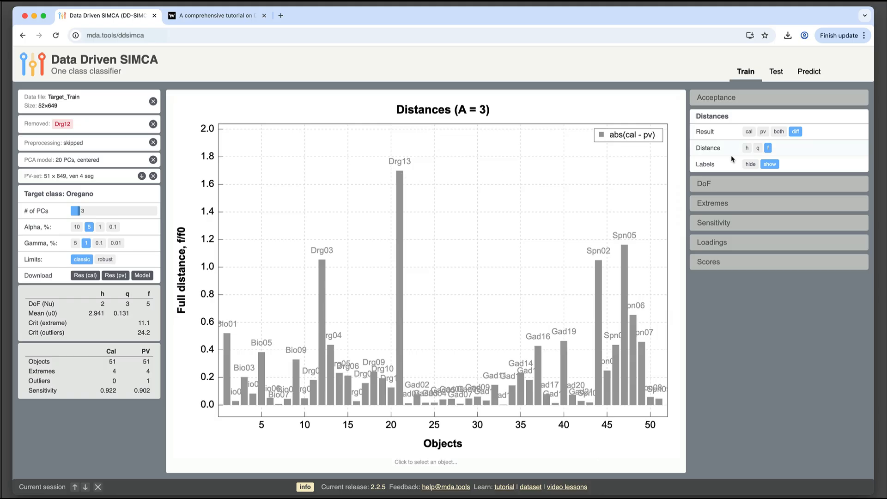
pyautogui.click(105, 260)
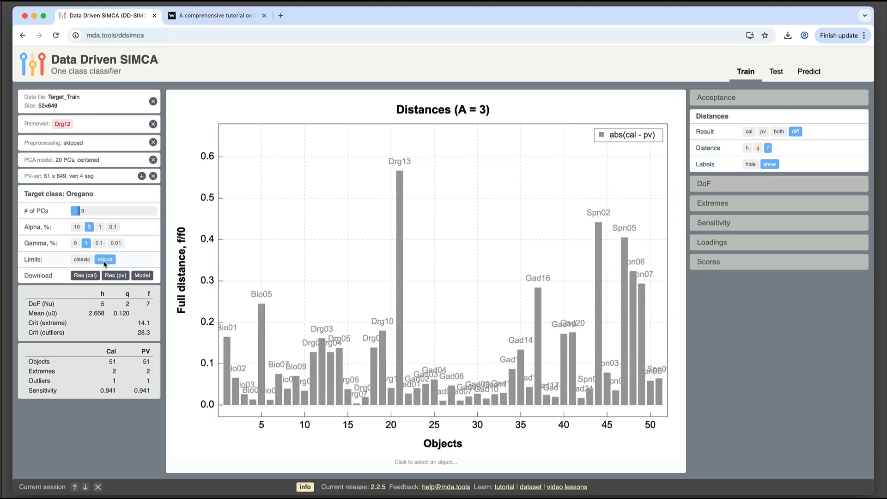
pyautogui.click(81, 260)
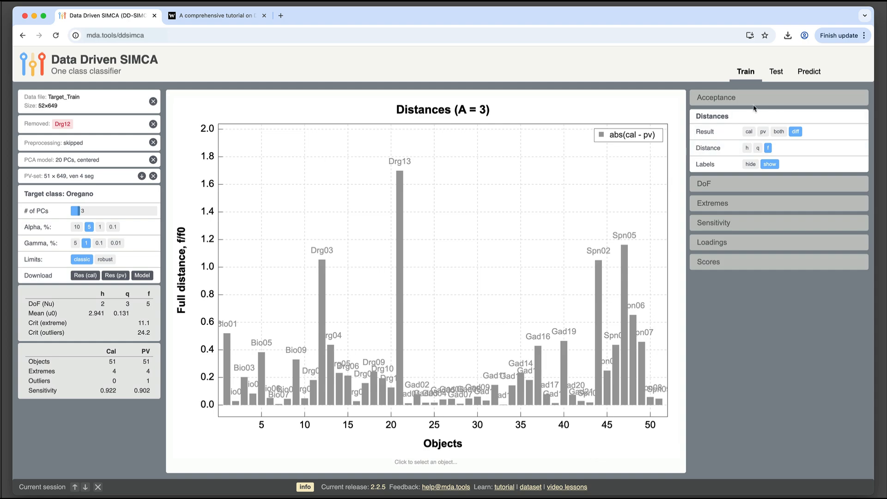
# Inspect the calibration set's full, orthogonal and score distances, as well as the degrees of freedom plot and values.
pyautogui.click(752, 132)
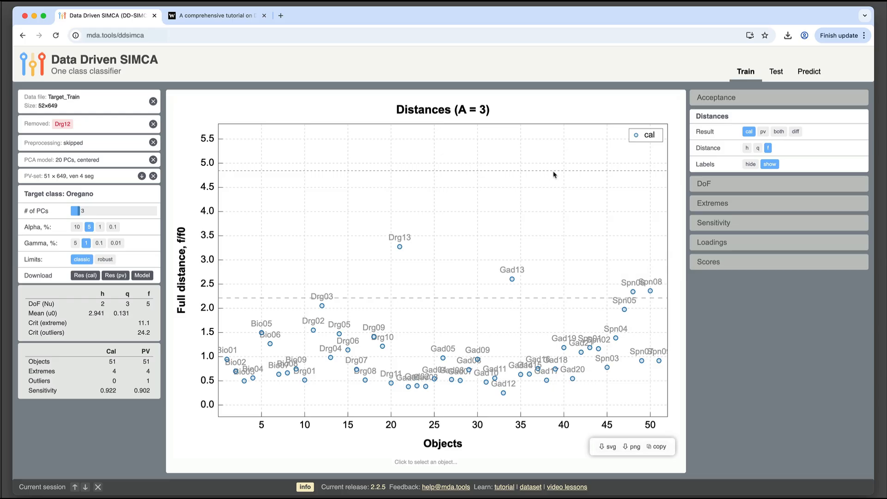
pyautogui.click(757, 148)
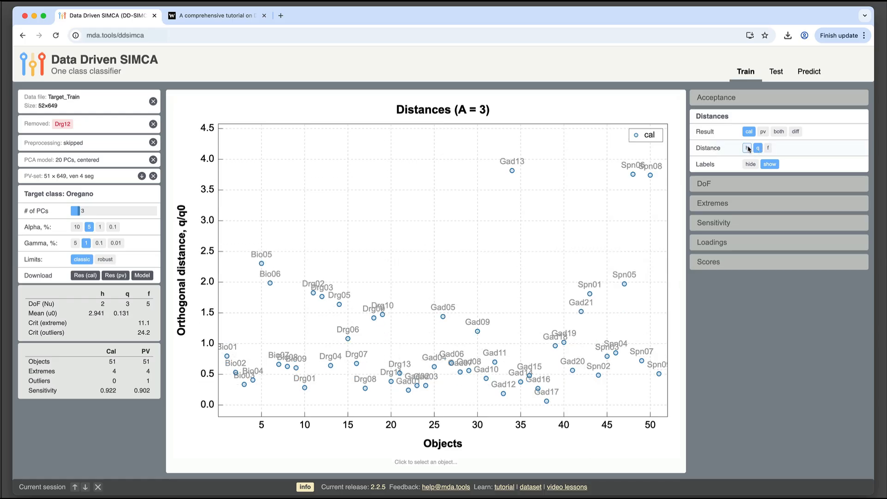
pyautogui.click(747, 148)
pyautogui.click(758, 148)
pyautogui.click(727, 185)
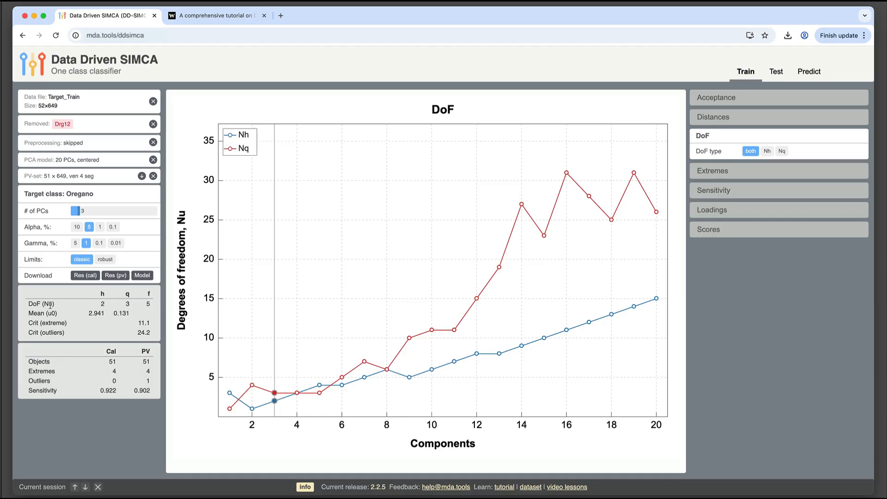
pyautogui.moveTo(100, 303); pyautogui.dragTo(153, 304)
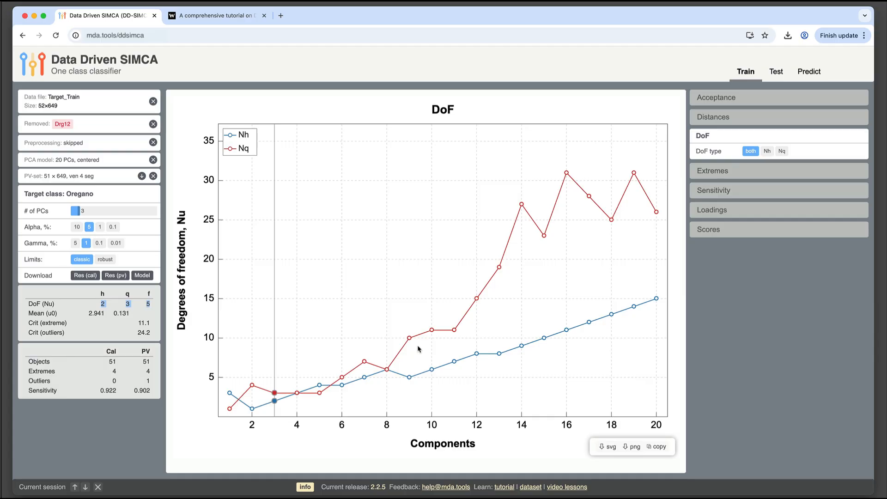
# Display the loadings as a line plot and examine several components, including PC3, before returning to PC2.
pyautogui.click(724, 213)
pyautogui.click(769, 209)
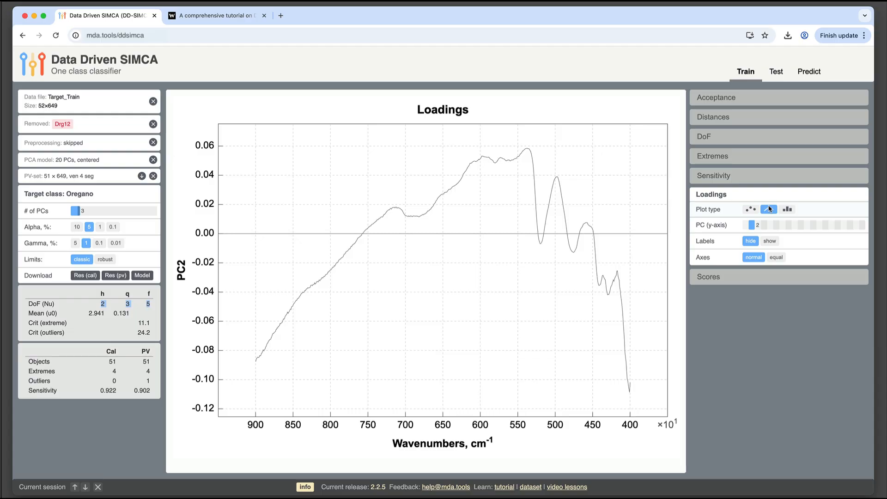
pyautogui.click(759, 226)
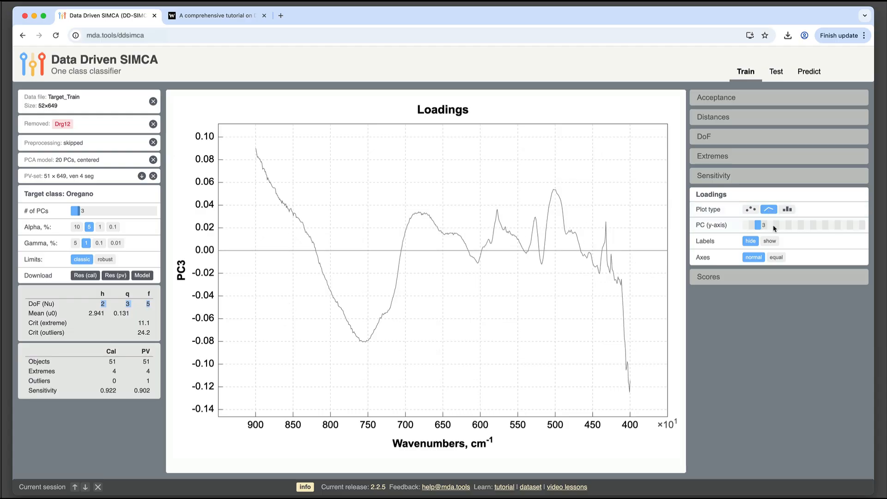
pyautogui.click(772, 226)
pyautogui.click(787, 227)
pyautogui.click(752, 226)
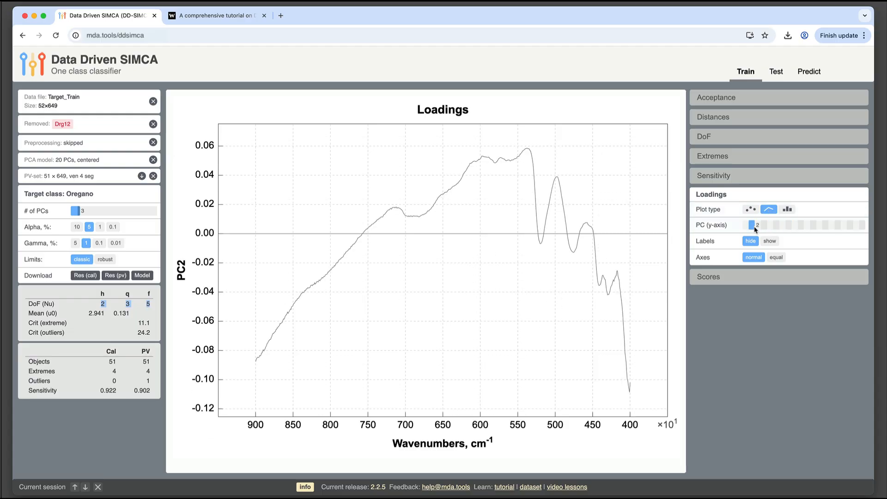
# Open the scores plot and examine the critical values for extremes and outliers.
pyautogui.click(753, 277)
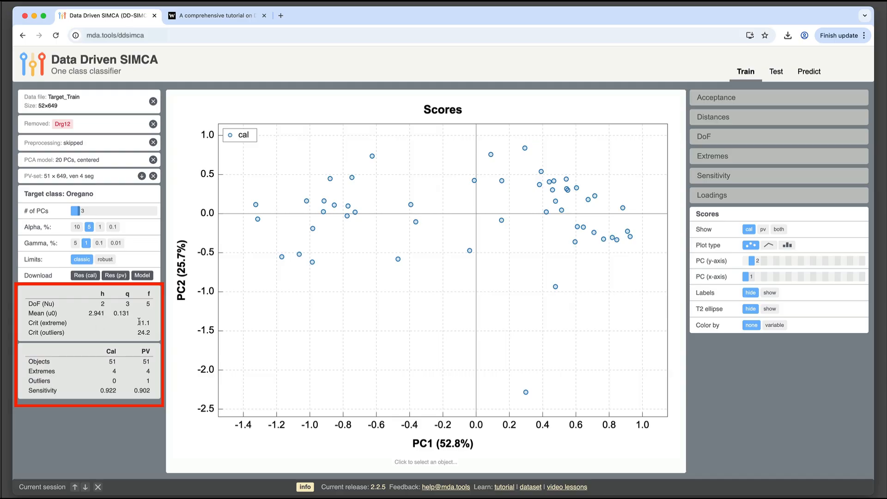
pyautogui.moveTo(138, 322); pyautogui.dragTo(144, 332)
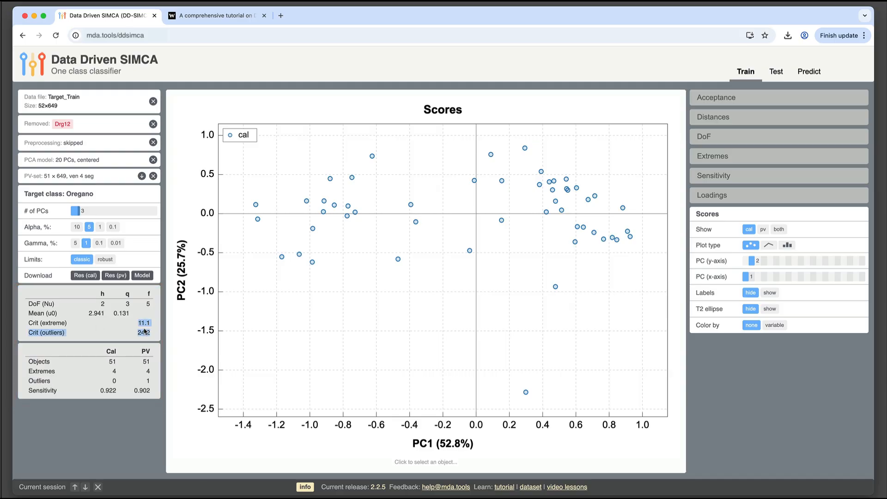
pyautogui.click(145, 331)
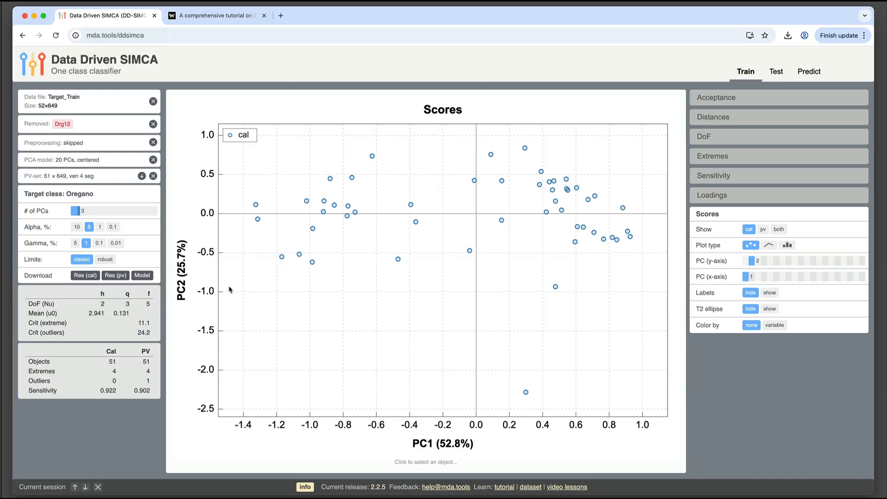
# Show object labels on the full distance plot and remove object Drg13 from the calibration set.
pyautogui.click(713, 121)
pyautogui.click(768, 147)
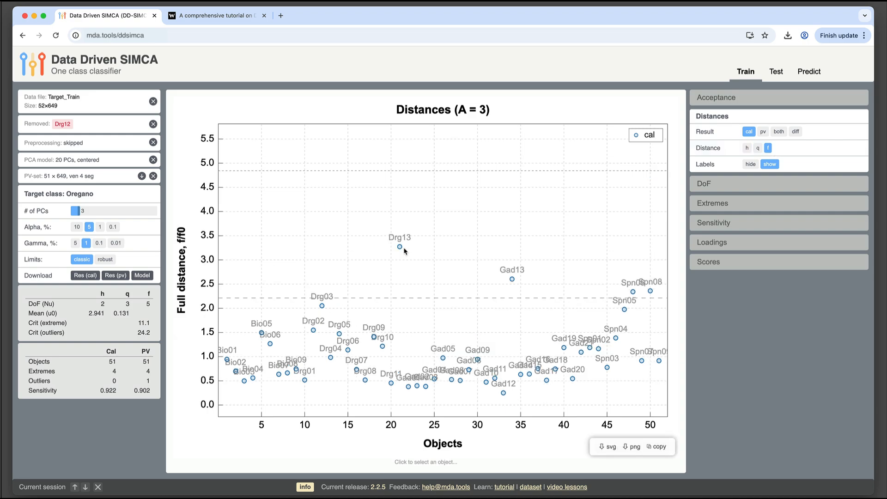
pyautogui.click(401, 247)
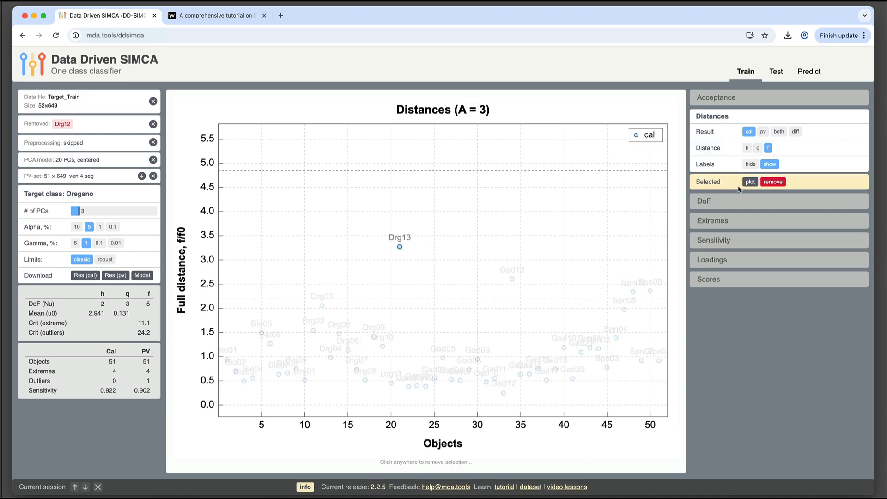
pyautogui.click(782, 185)
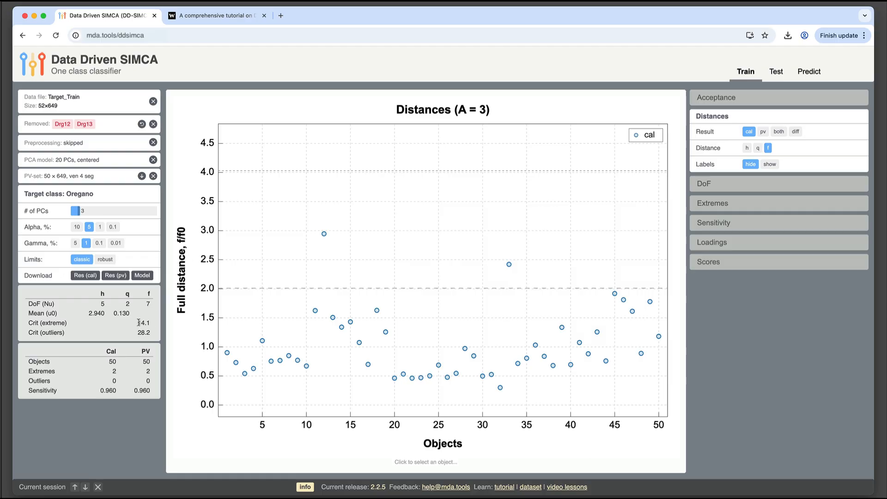
# Check the critical values for extremes and outliers, and display the calibration acceptance plot with object labels.
pyautogui.moveTo(139, 323); pyautogui.dragTo(151, 325)
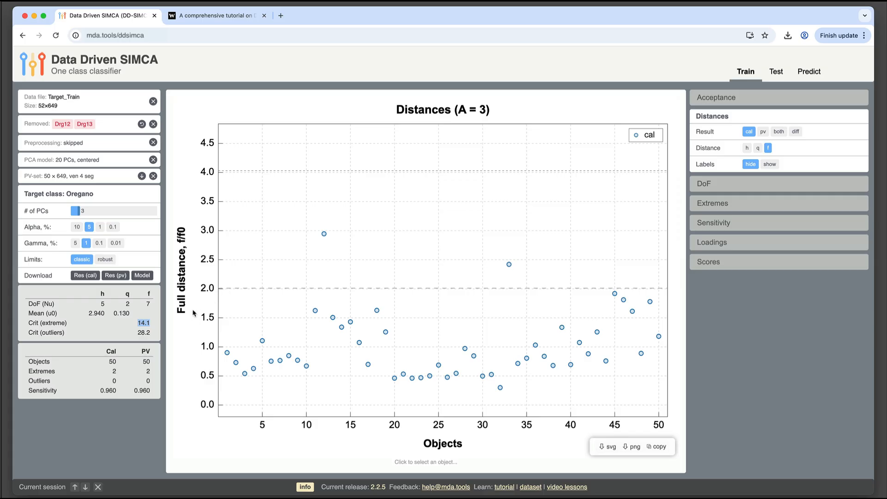
pyautogui.moveTo(137, 333); pyautogui.dragTo(155, 333)
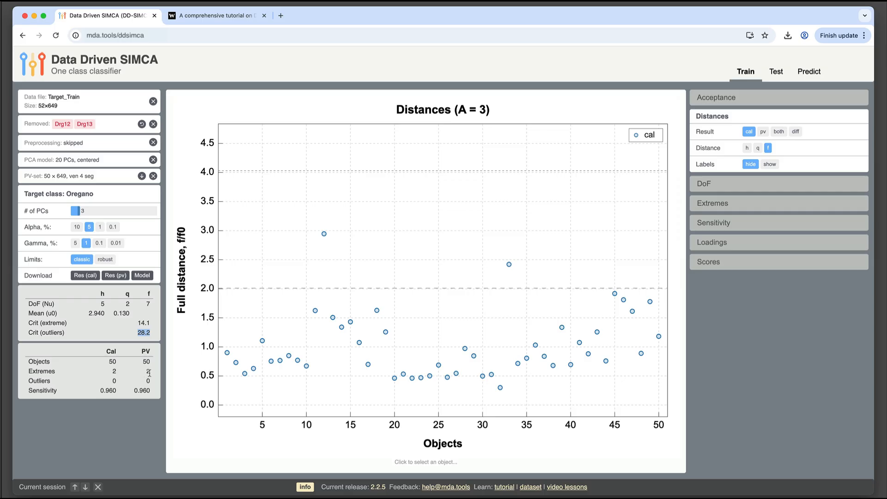
pyautogui.click(731, 96)
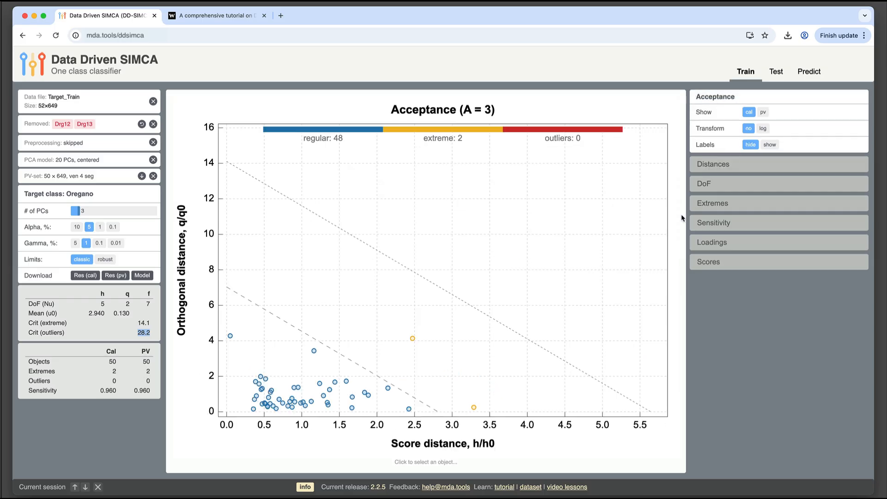
pyautogui.click(770, 145)
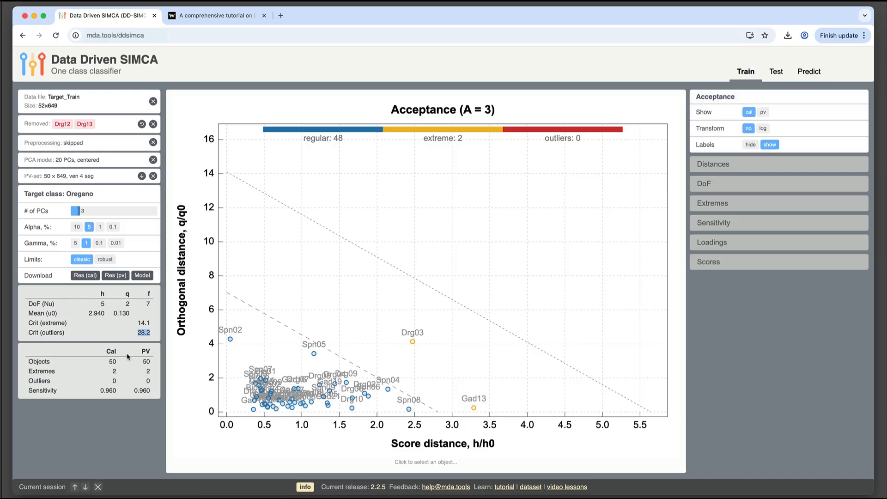
# Download the calibration results as ddsimca-results-train.csv and the model as ddsimca-model to the Downloads folder.
pyautogui.click(93, 279)
pyautogui.click(608, 341)
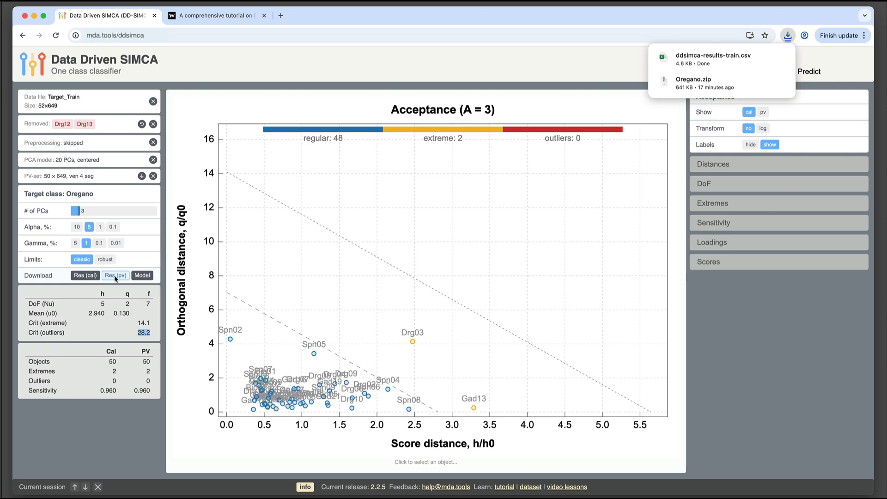
pyautogui.click(144, 275)
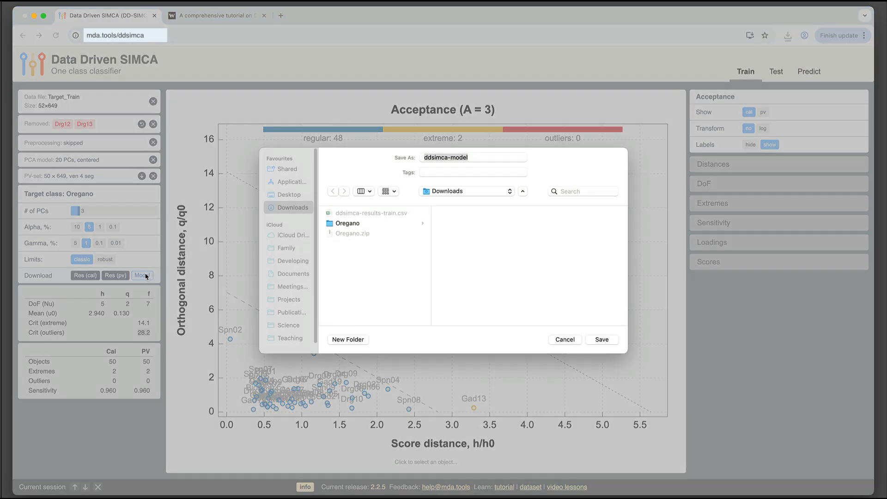
pyautogui.click(602, 340)
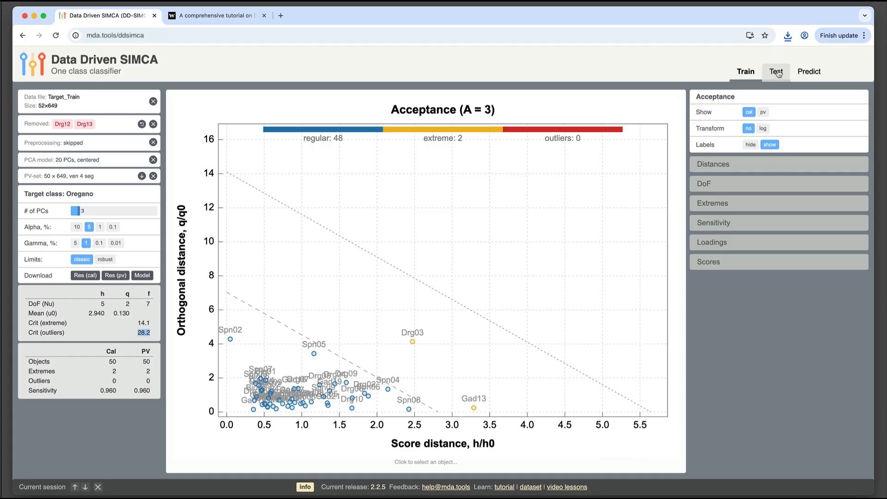
# Switch to Finder, go up to the Downloads folder and preview ddsimca-results-train.csv.
pyautogui.moveTo(578, 296)
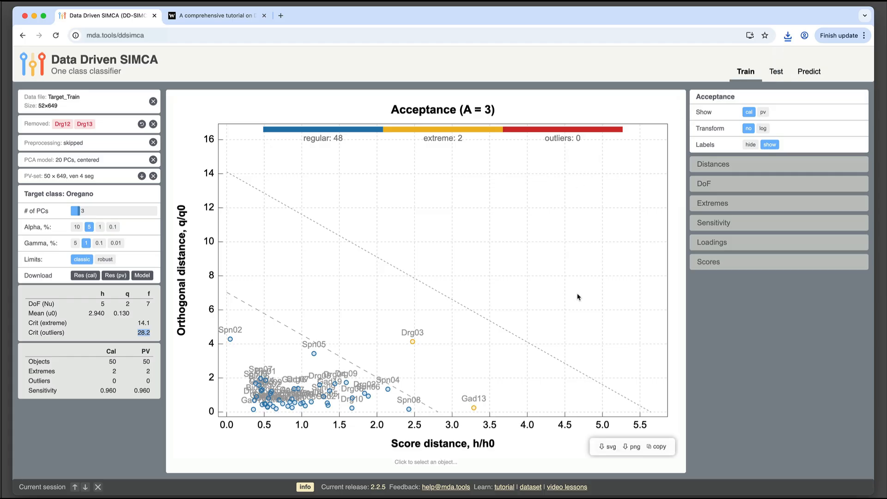
pyautogui.press('super+Tab')
pyautogui.press('super+Tab')
pyautogui.press('super+Tab')
pyautogui.press('super+Tab')
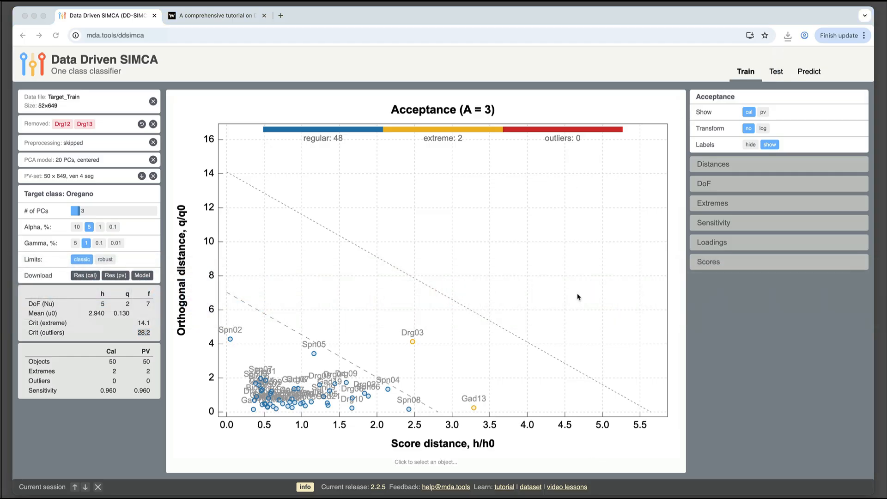
pyautogui.press('super+Up')
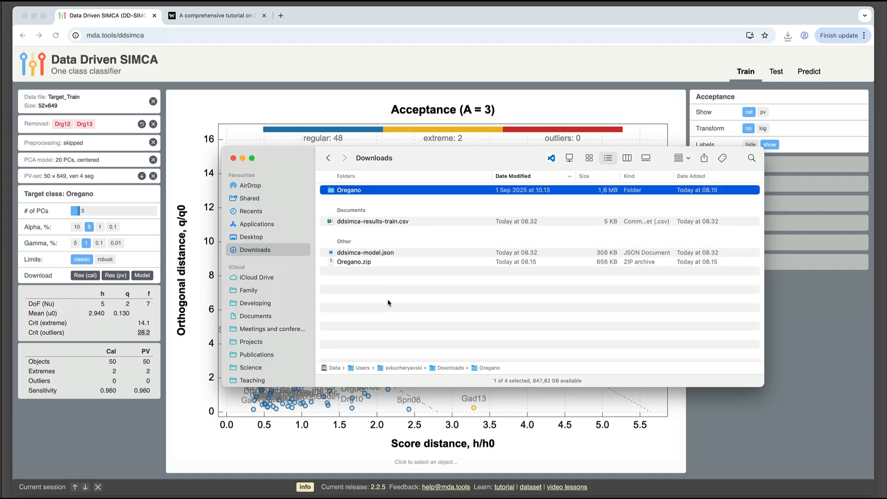
pyautogui.click(390, 220)
pyautogui.press('space')
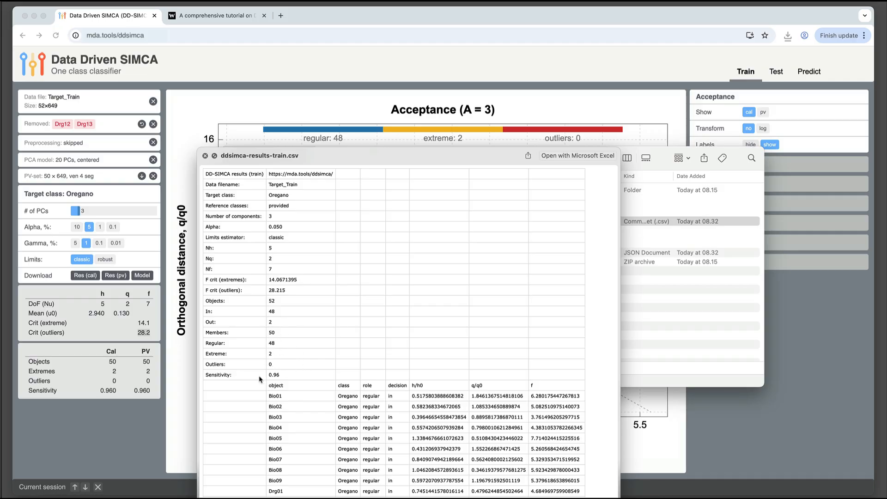
# Examine the class, role and distances of Bio01 and the removed objects in the results table, and close the preview and Finder window.
pyautogui.scroll(-5, 309, 378)
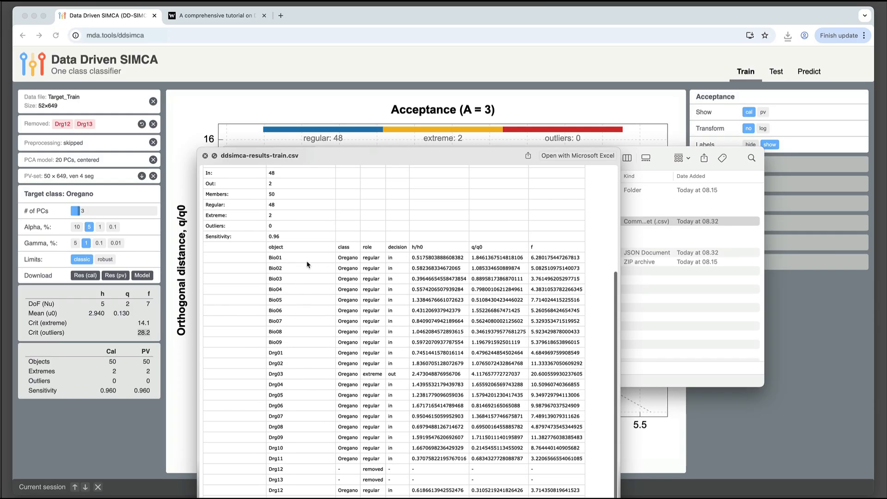
pyautogui.moveTo(268, 259); pyautogui.dragTo(283, 257)
pyautogui.doubleClick(346, 257)
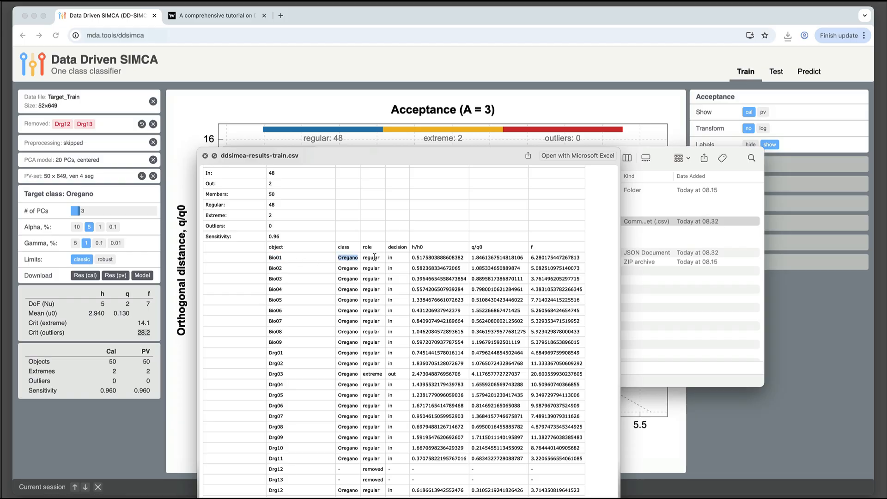
pyautogui.doubleClick(372, 258)
pyautogui.moveTo(412, 257); pyautogui.dragTo(527, 256)
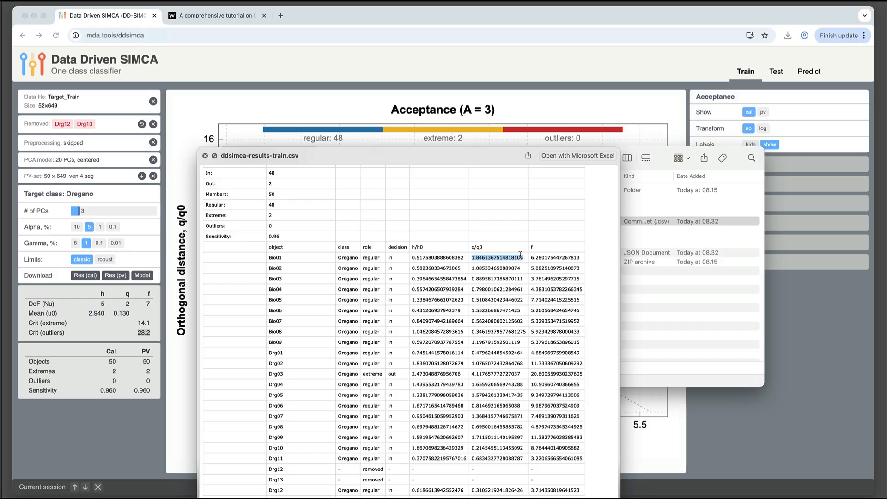
pyautogui.moveTo(530, 257); pyautogui.dragTo(571, 258)
pyautogui.scroll(-4, 455, 274)
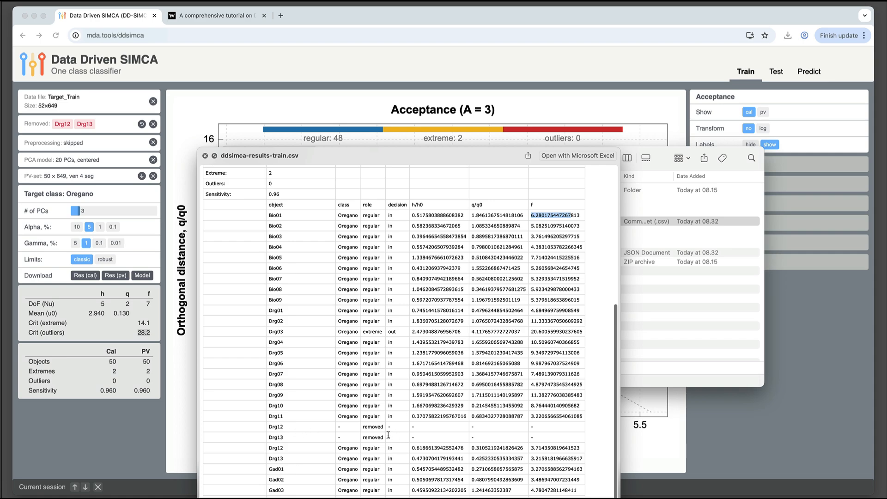
pyautogui.scroll(8, 382, 364)
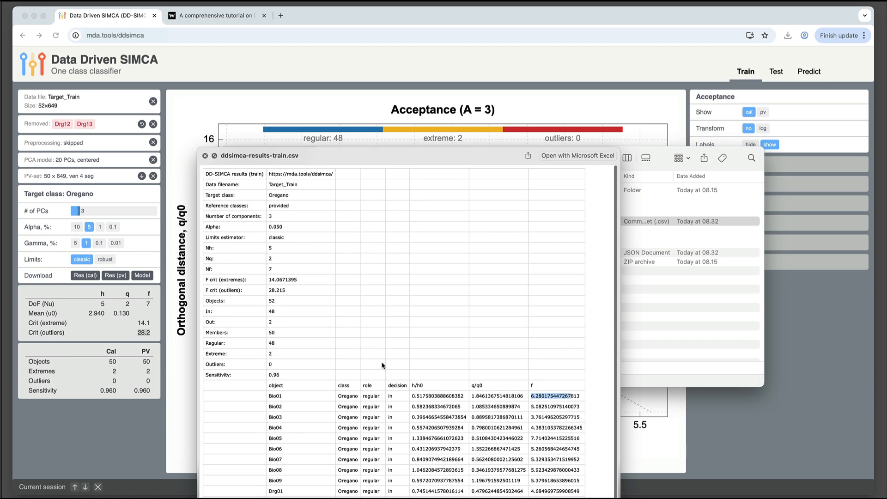
pyautogui.press('space')
pyautogui.click(233, 159)
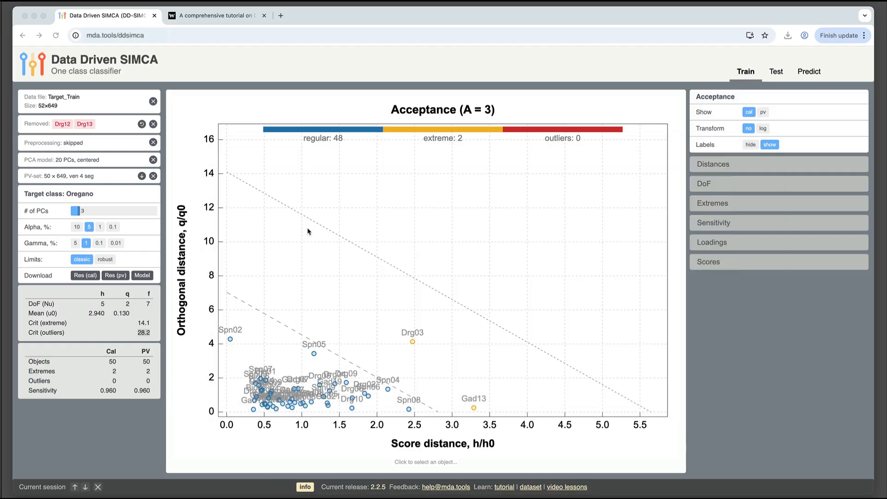
# Switch to the DD-SIMCA tutorial article, look through its sensitivity, prediction and acceptance plot sections, and return to the DD-SIMCA web application.
pyautogui.click(215, 15)
pyautogui.scroll(-7, 386, 276)
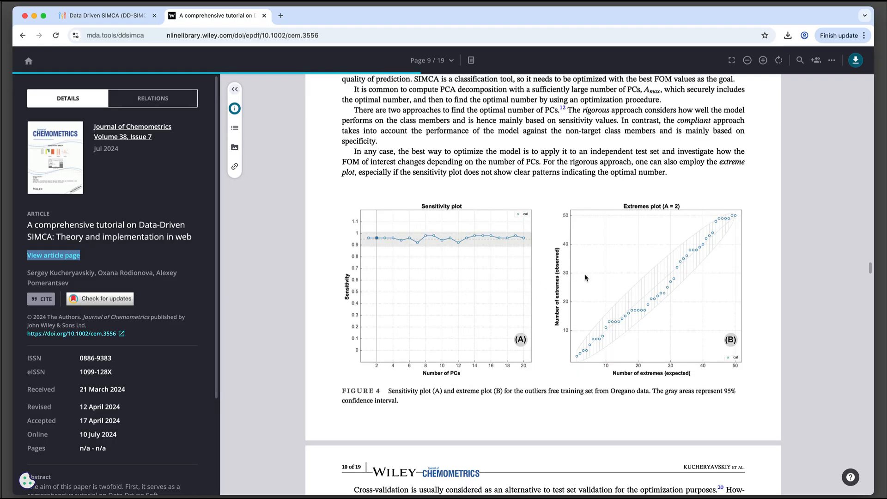
pyautogui.scroll(-8, 581, 309)
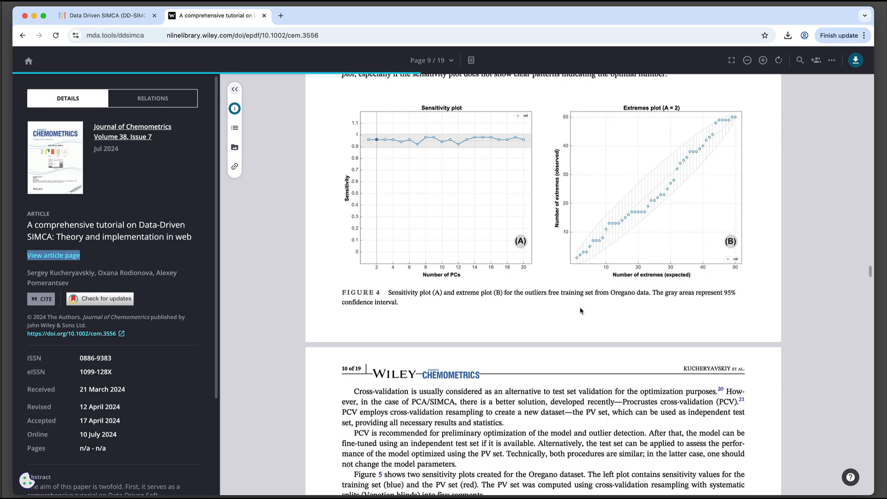
pyautogui.scroll(-7, 581, 310)
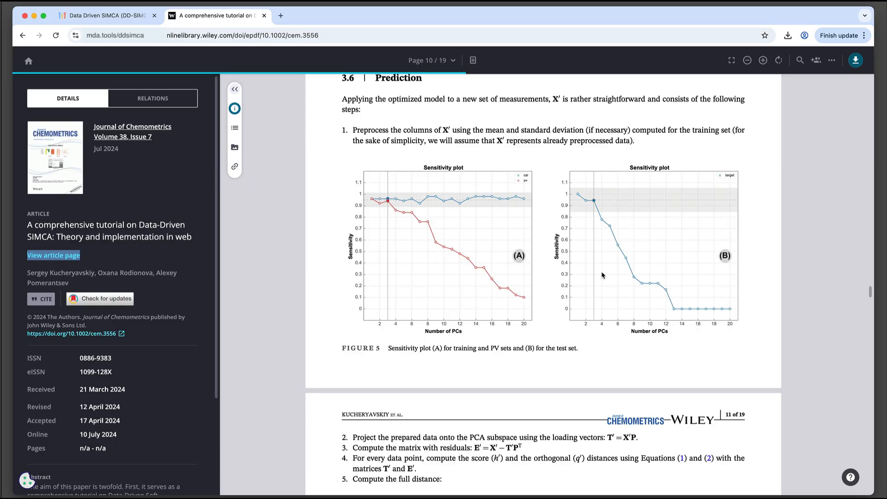
pyautogui.scroll(-4, 603, 275)
pyautogui.scroll(-18, 603, 274)
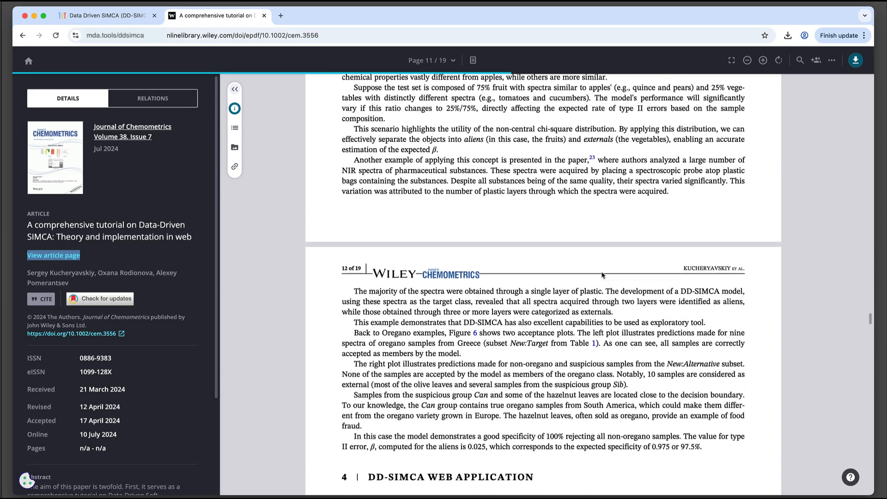
pyautogui.scroll(-9, 602, 274)
pyautogui.scroll(10, 602, 274)
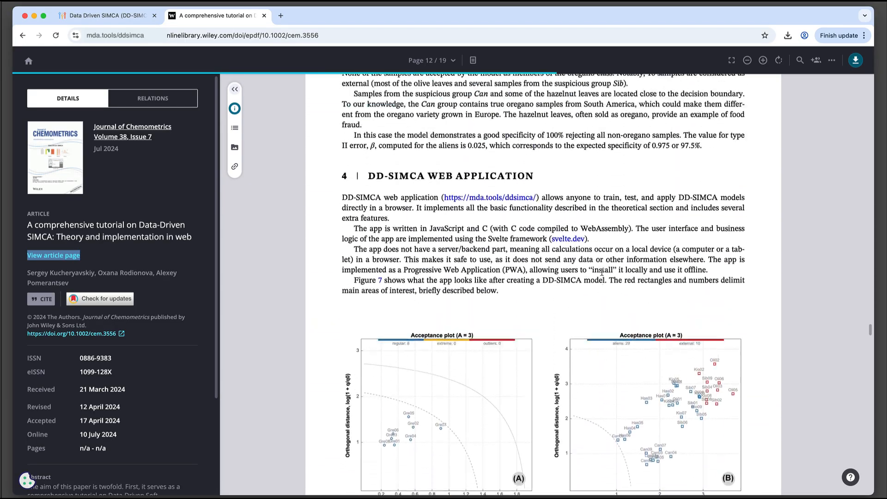
pyautogui.scroll(1, 602, 273)
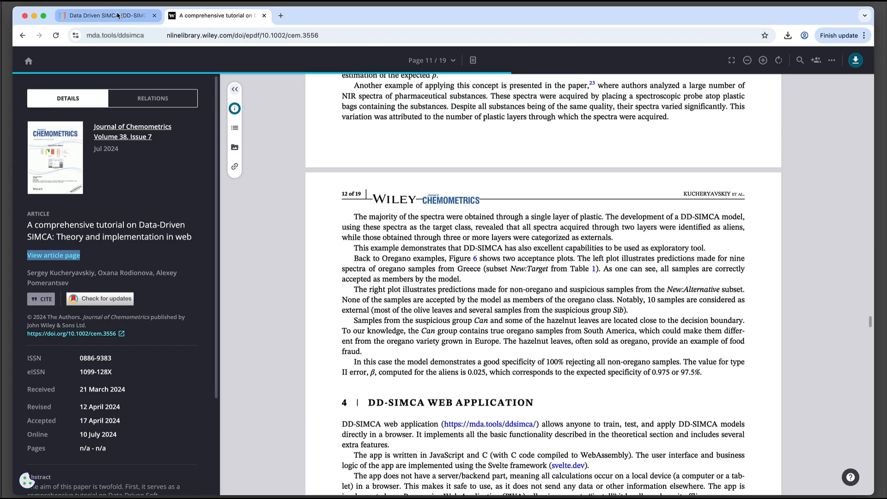
pyautogui.hotkey('ctrl', 'shift', 'Tab')
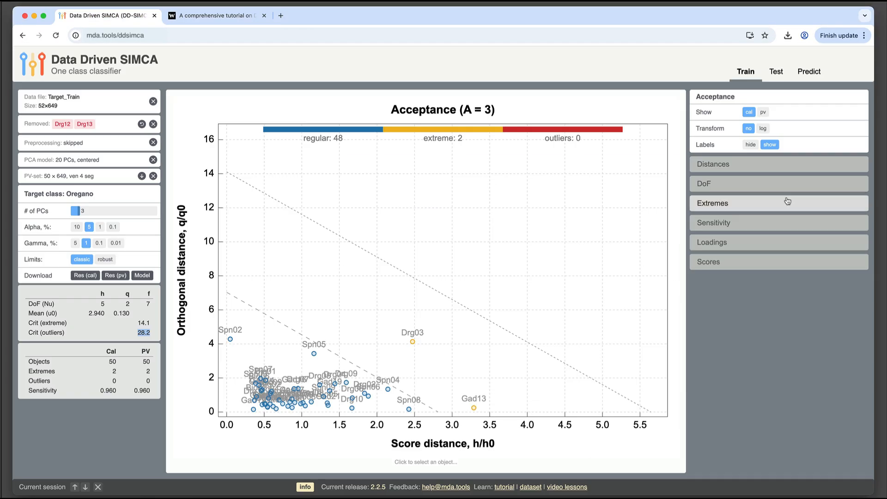